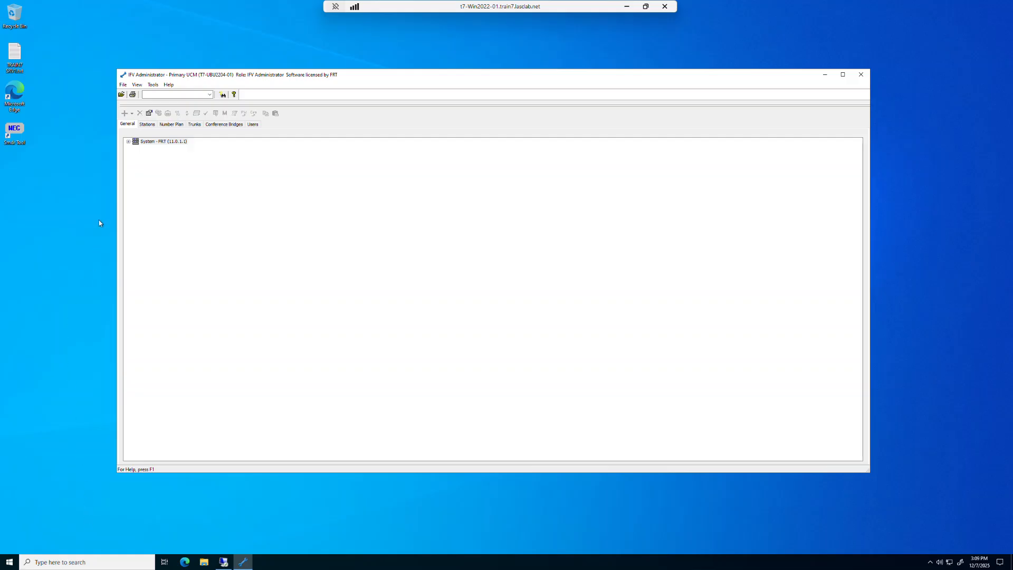
- Open the View Reports tool to launch the IFV Reports Plus viewer
{"action": "left_click", "coordinate": [123, 85]}
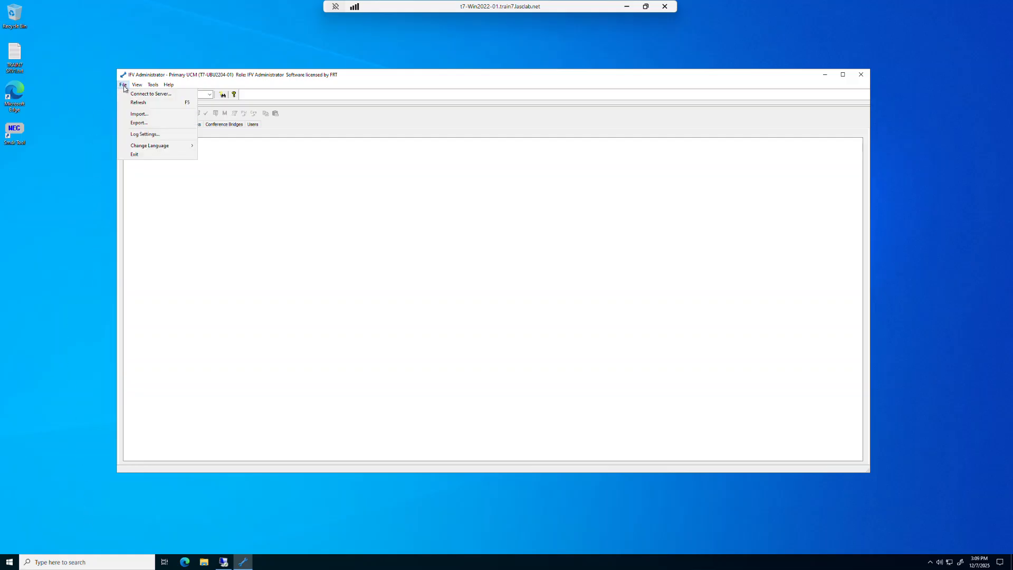
{"action": "mouse_move", "coordinate": [153, 87]}
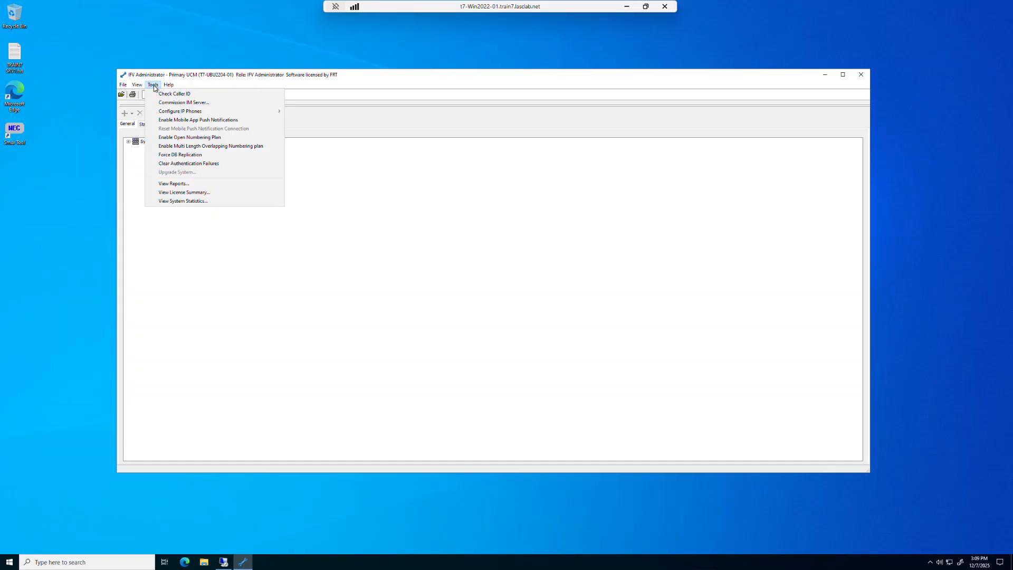
{"action": "left_click", "coordinate": [162, 185]}
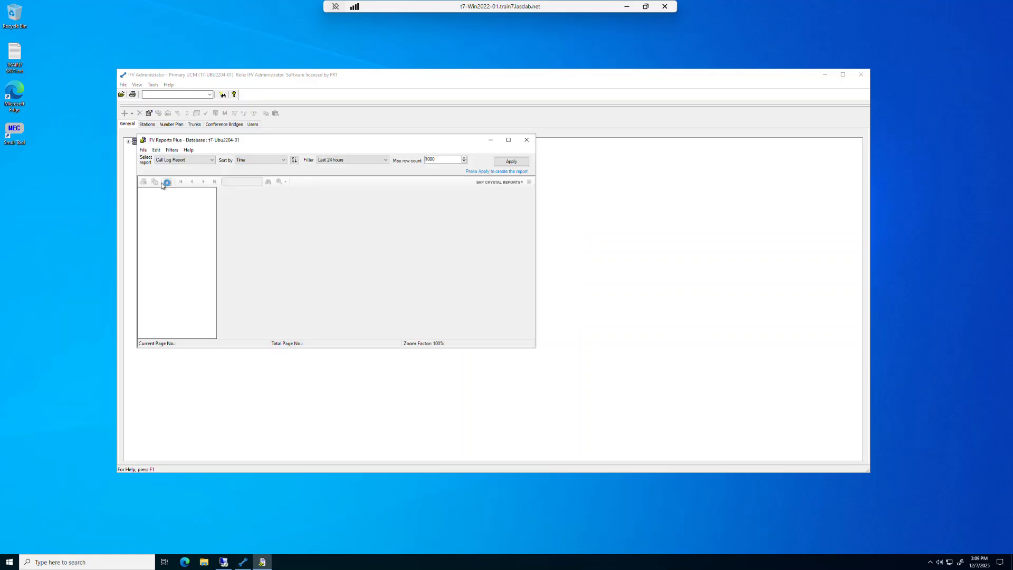
- Examine the available report types and sort options, keeping Call Log Report sorted by Time
{"action": "left_click", "coordinate": [9, 564]}
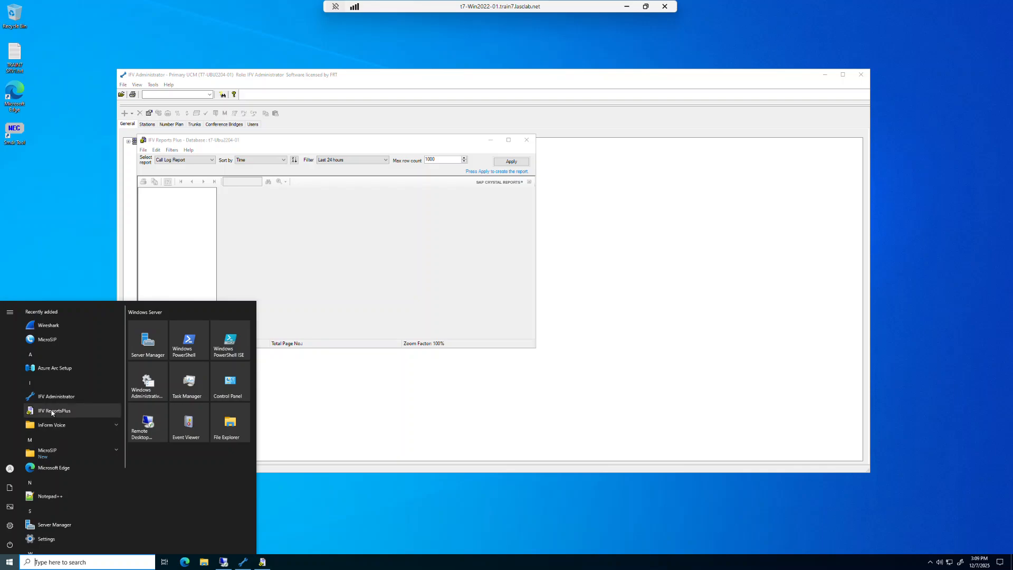
{"action": "left_click", "coordinate": [345, 514]}
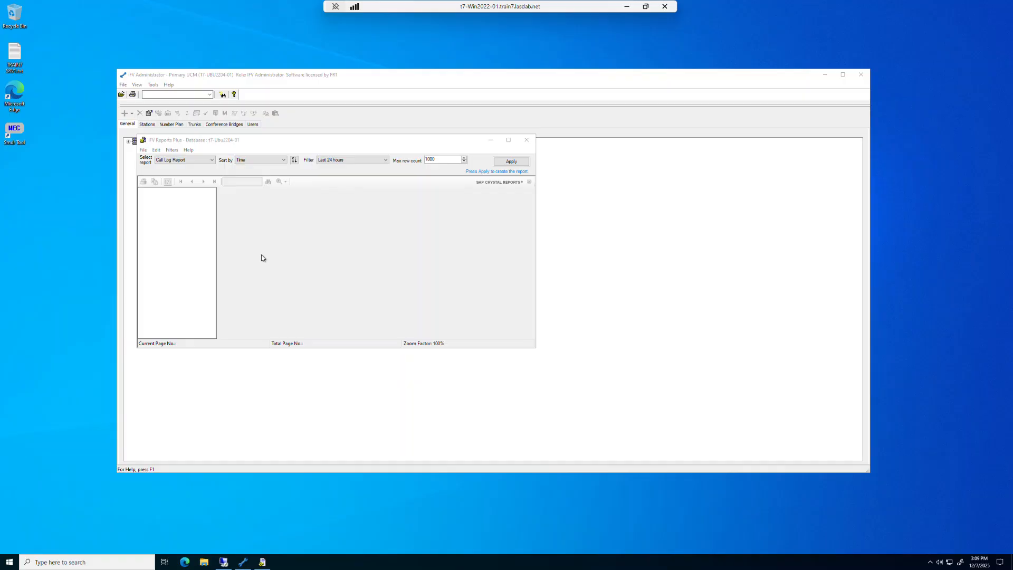
{"action": "left_click", "coordinate": [213, 159]}
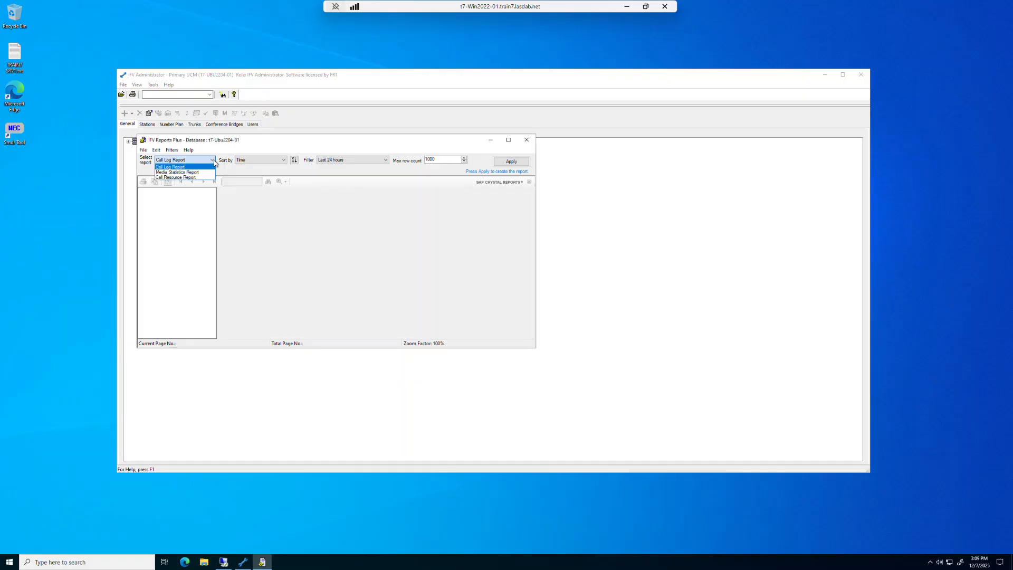
{"action": "left_click", "coordinate": [214, 166]}
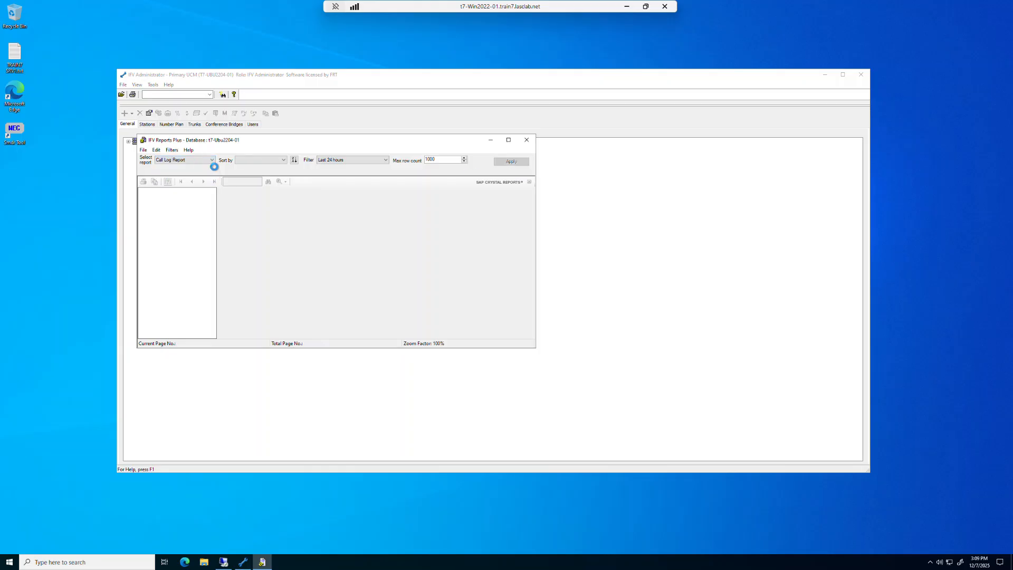
{"action": "left_click", "coordinate": [284, 160]}
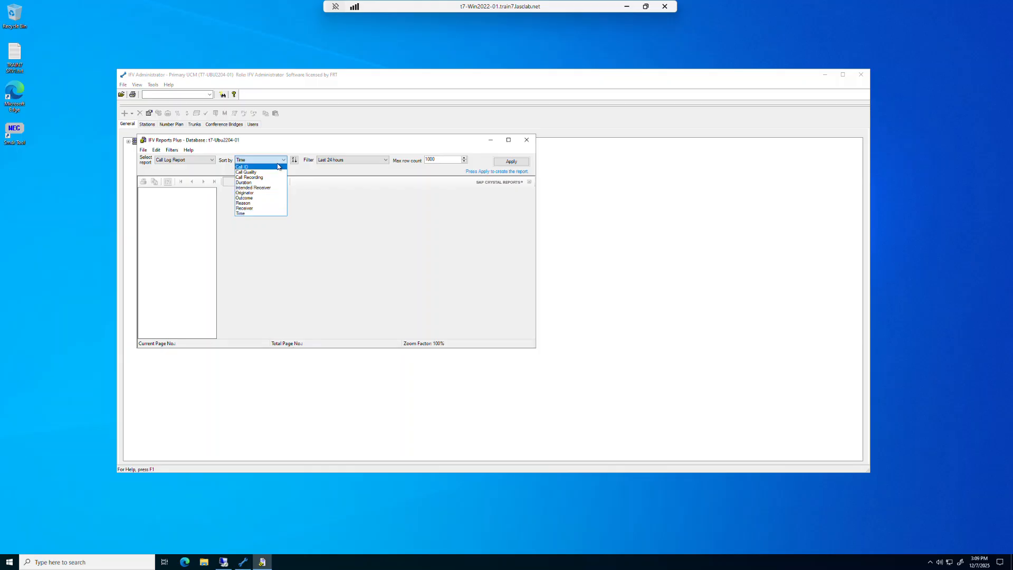
{"action": "left_click", "coordinate": [349, 164]}
- Switch the report filter to Last hour and back to Last 24 hours
{"action": "left_click", "coordinate": [386, 161]}
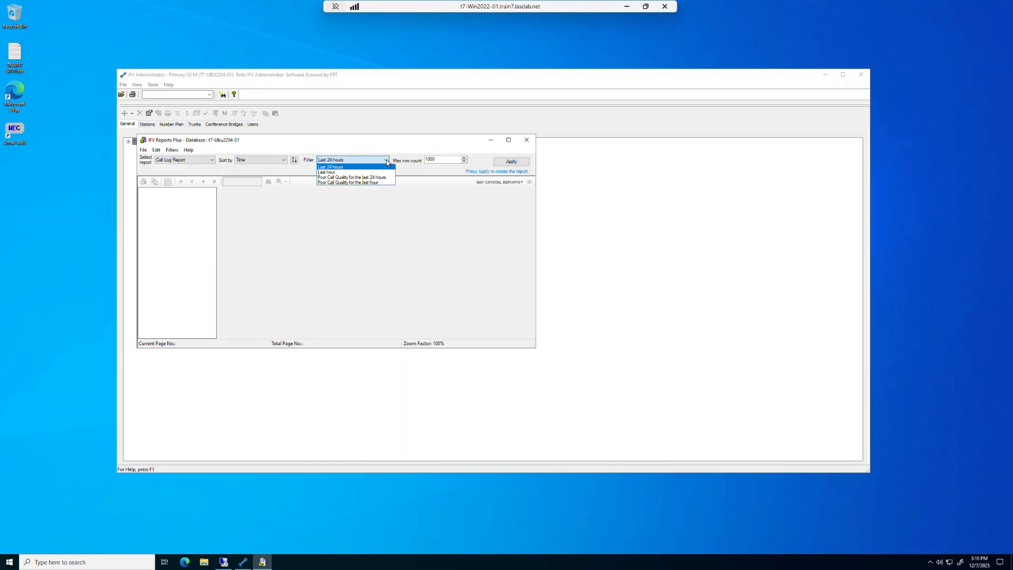
{"action": "left_click", "coordinate": [346, 173]}
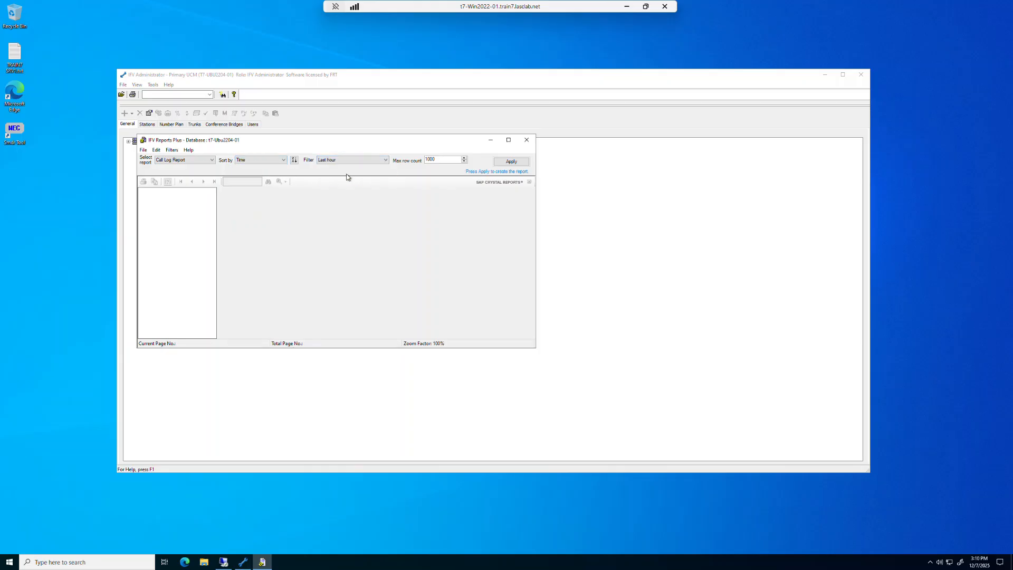
{"action": "left_click", "coordinate": [385, 160]}
{"action": "left_click", "coordinate": [379, 168]}
{"action": "left_click", "coordinate": [173, 150]}
{"action": "left_click", "coordinate": [172, 160]}
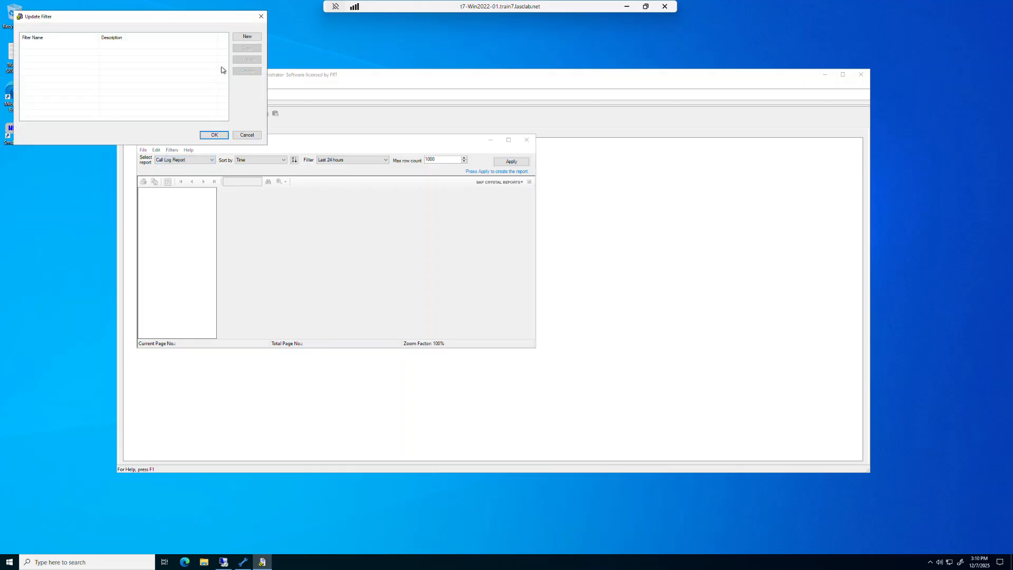
{"action": "left_click", "coordinate": [240, 38]}
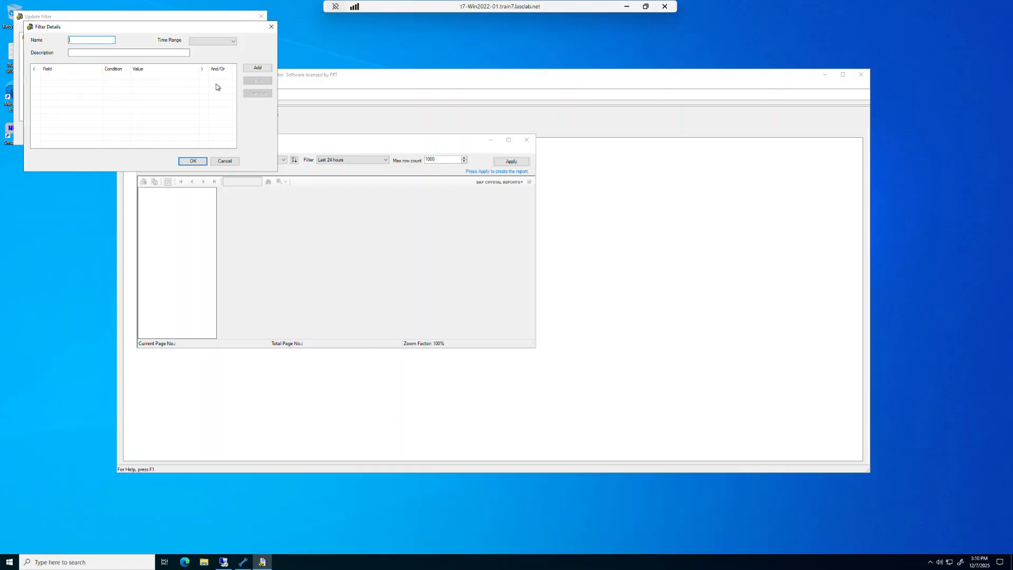
{"action": "left_click", "coordinate": [234, 41]}
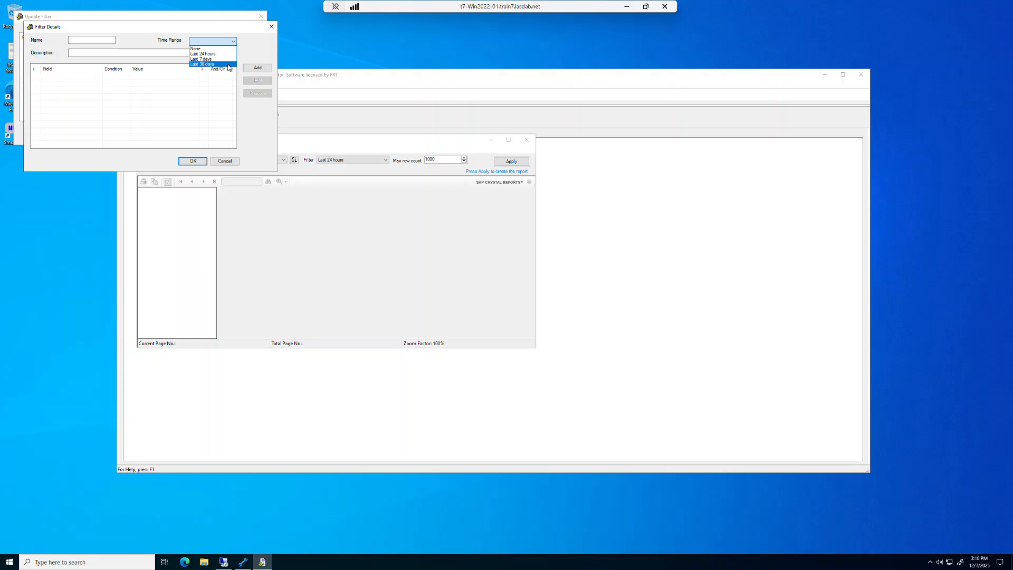
{"action": "left_click", "coordinate": [258, 50]}
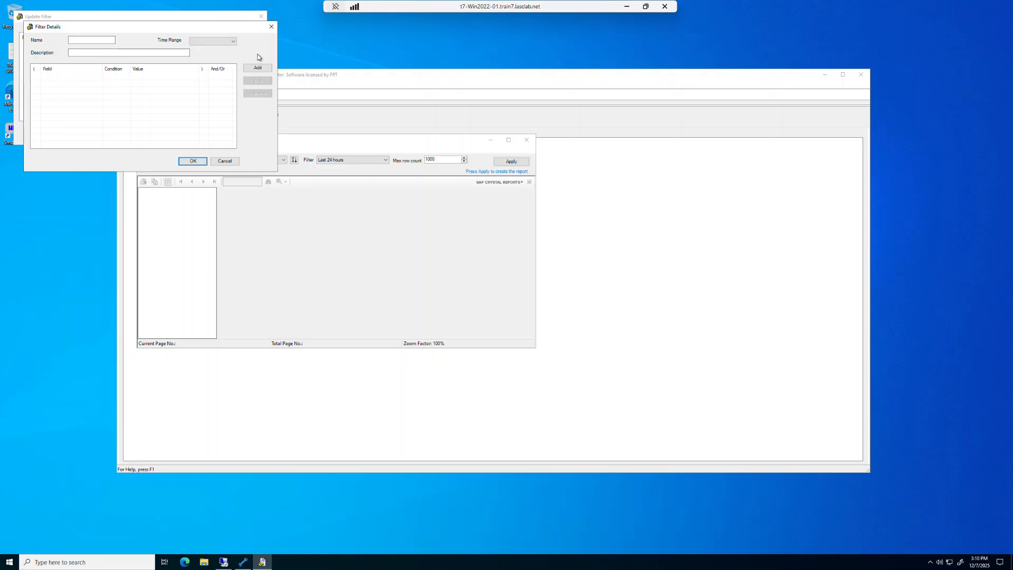
{"action": "left_click", "coordinate": [273, 29]}
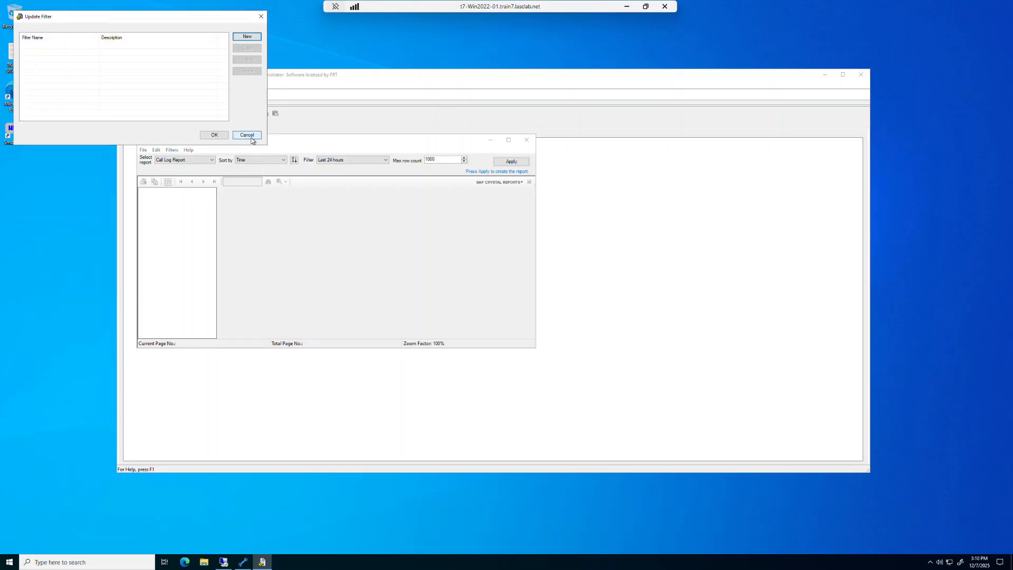
{"action": "left_click", "coordinate": [251, 138]}
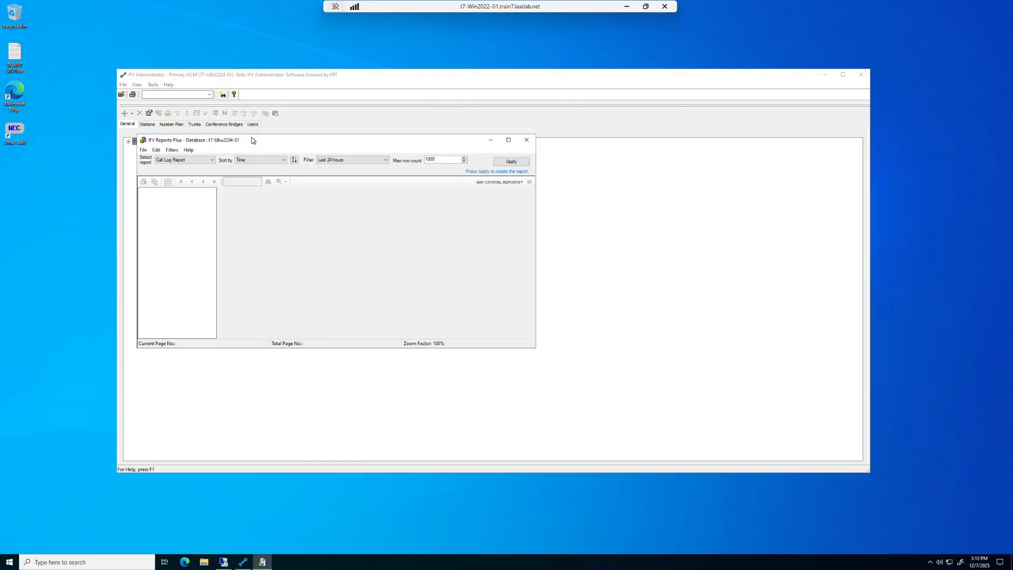
- Generate the last-24-hours Call Log Report, view it in an enlarged window, and exit the viewer
{"action": "left_click", "coordinate": [512, 162]}
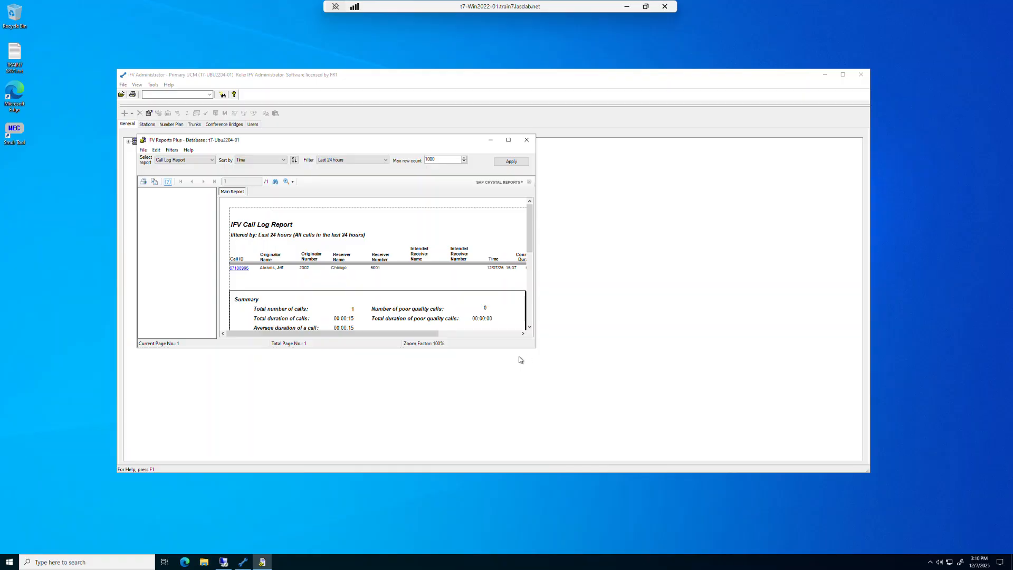
{"action": "left_click_drag", "start_coordinate": [534, 347], "coordinate": [687, 547]}
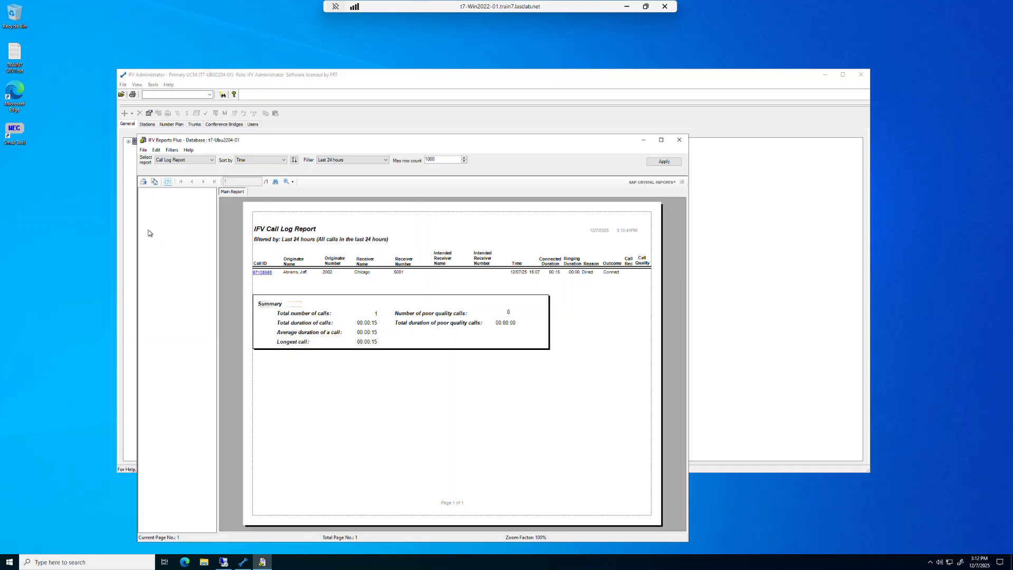
{"action": "left_click", "coordinate": [142, 151]}
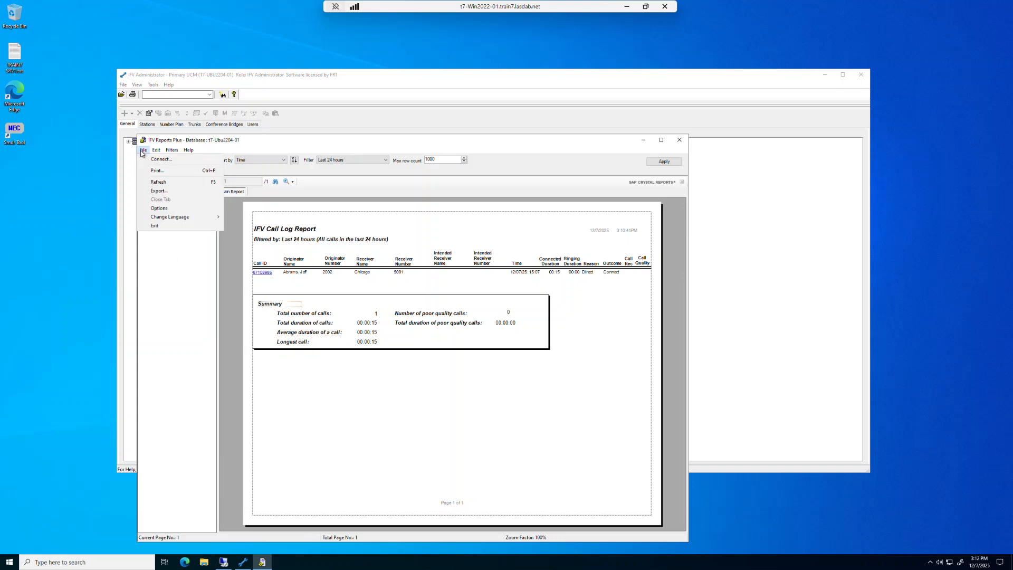
{"action": "left_click", "coordinate": [162, 230]}
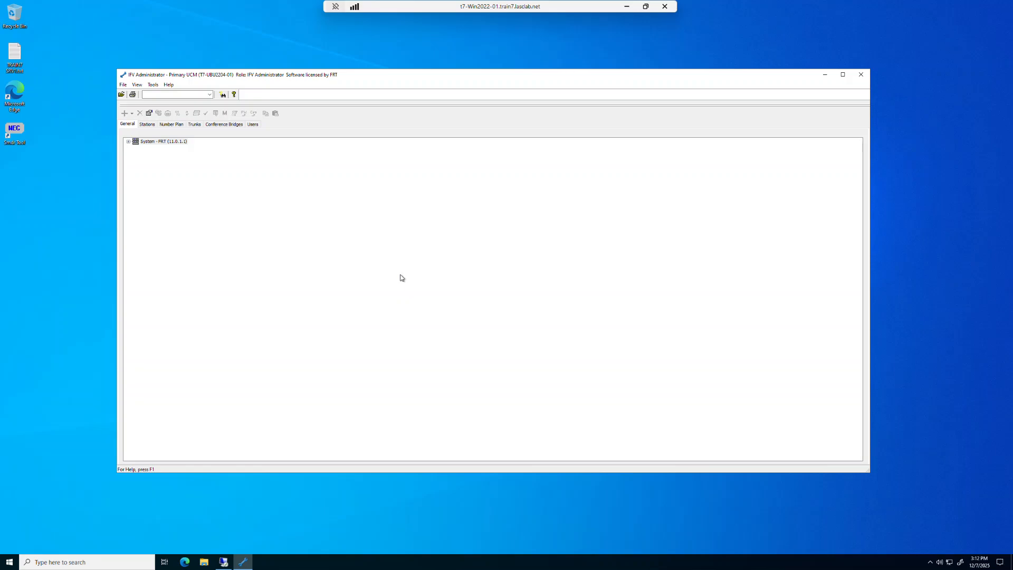
- Open the system node's properties at the Call Logger settings
{"action": "left_click", "coordinate": [164, 142]}
{"action": "right_click", "coordinate": [162, 143]}
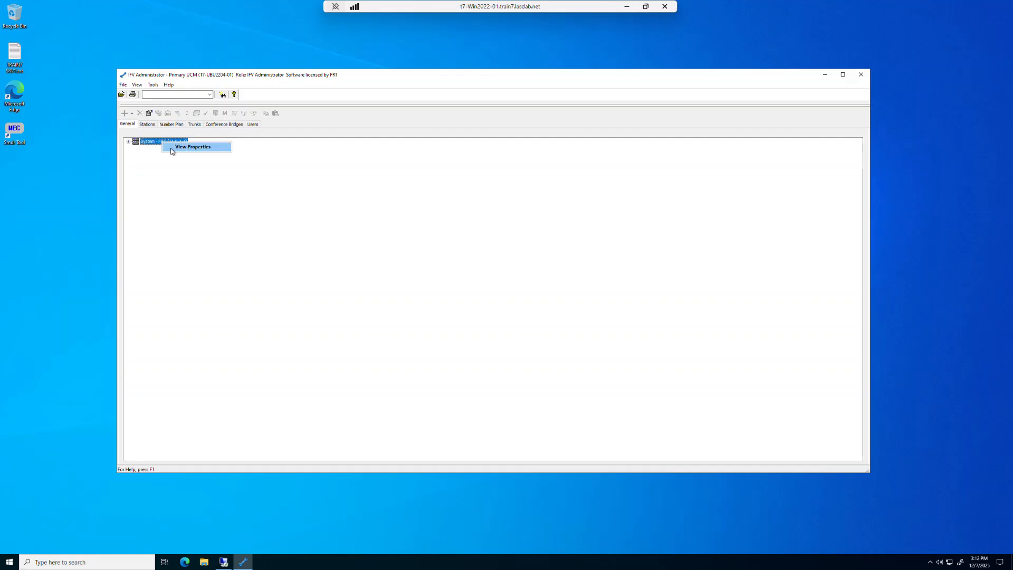
{"action": "left_click", "coordinate": [173, 148]}
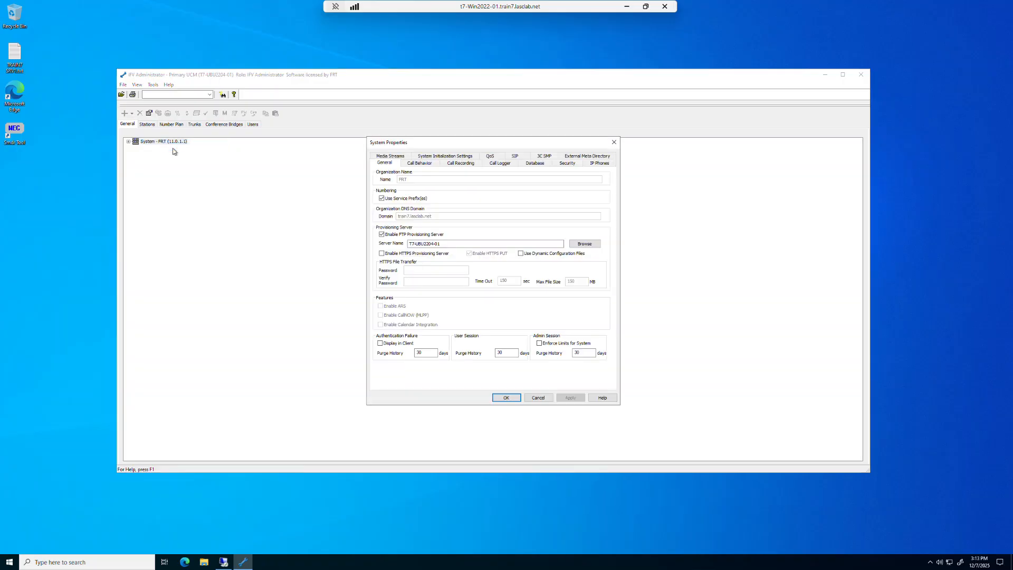
{"action": "left_click", "coordinate": [511, 164]}
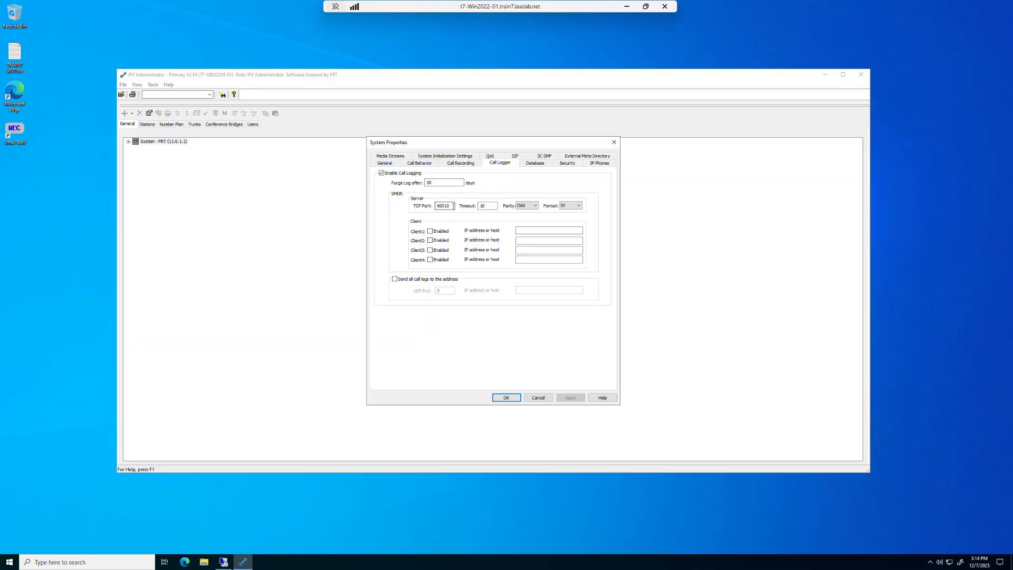
- Inspect the SMDR server's TCP port, parity and format settings
{"action": "left_click_drag", "start_coordinate": [452, 205], "coordinate": [429, 212]}
{"action": "left_click", "coordinate": [536, 206]}
{"action": "left_click", "coordinate": [538, 207]}
{"action": "left_click", "coordinate": [580, 207]}
{"action": "left_click", "coordinate": [577, 217]}
{"action": "left_click", "coordinate": [579, 206]}
{"action": "left_click", "coordinate": [583, 213]}
- Enable SMDR Client1 with IP address 192.168.107.51 and apply the system properties
{"action": "left_click", "coordinate": [430, 232]}
{"action": "left_click", "coordinate": [518, 231]}
{"action": "type", "text": "192.168.107.51"}
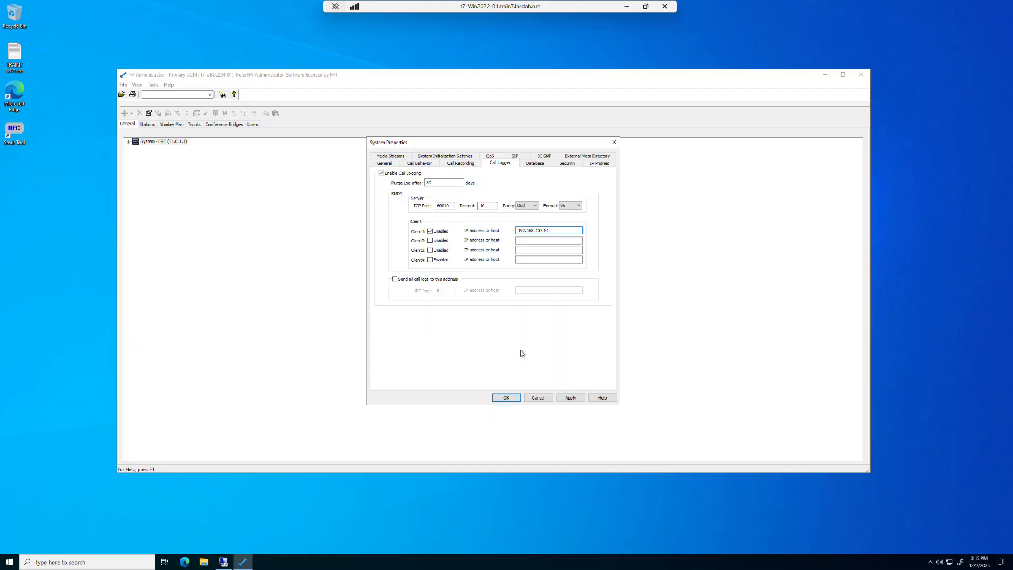
{"action": "left_click", "coordinate": [562, 397]}
{"action": "left_click", "coordinate": [500, 401]}
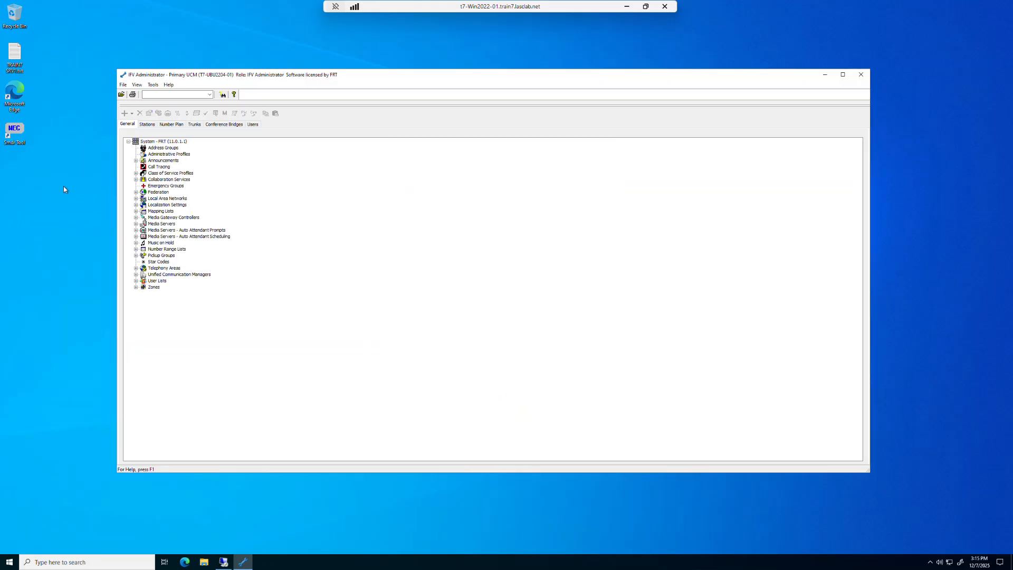
- Launch the desktop SMDR tool and connect it to the PBX at 192.168.107.53
{"action": "left_click", "coordinate": [15, 132]}
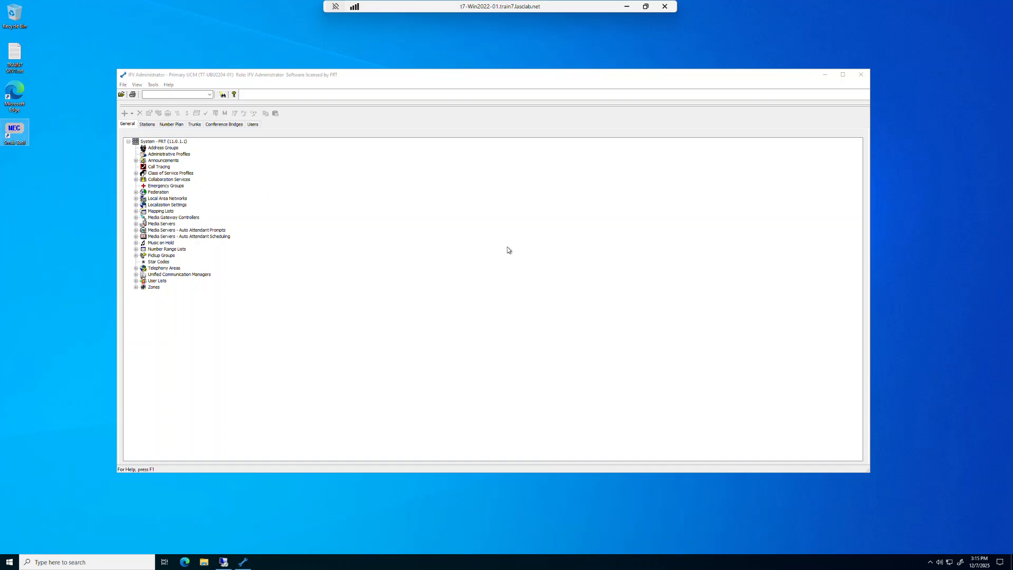
{"action": "left_click", "coordinate": [523, 256]}
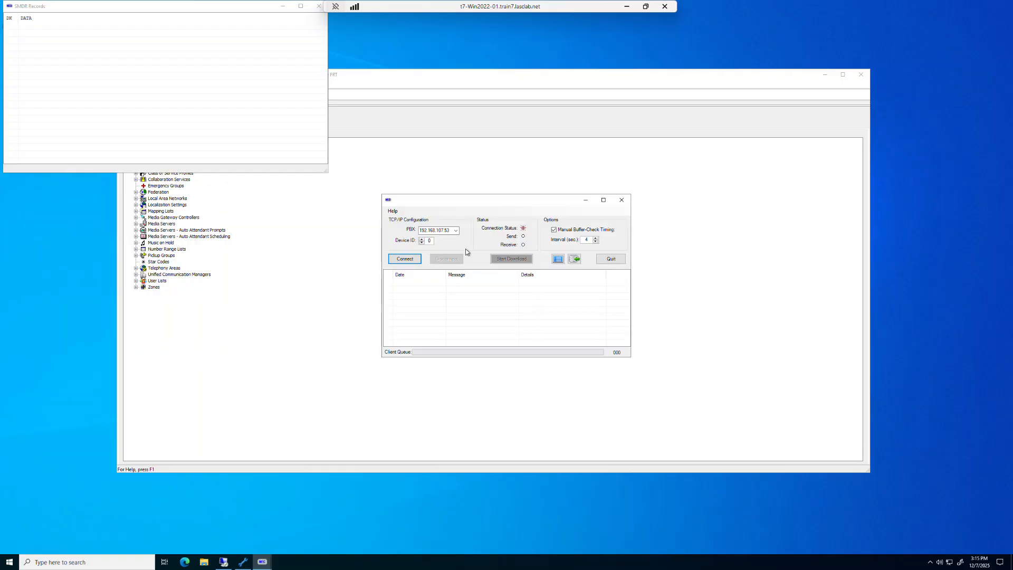
{"action": "double_click", "coordinate": [453, 231]}
{"action": "left_click", "coordinate": [408, 259]}
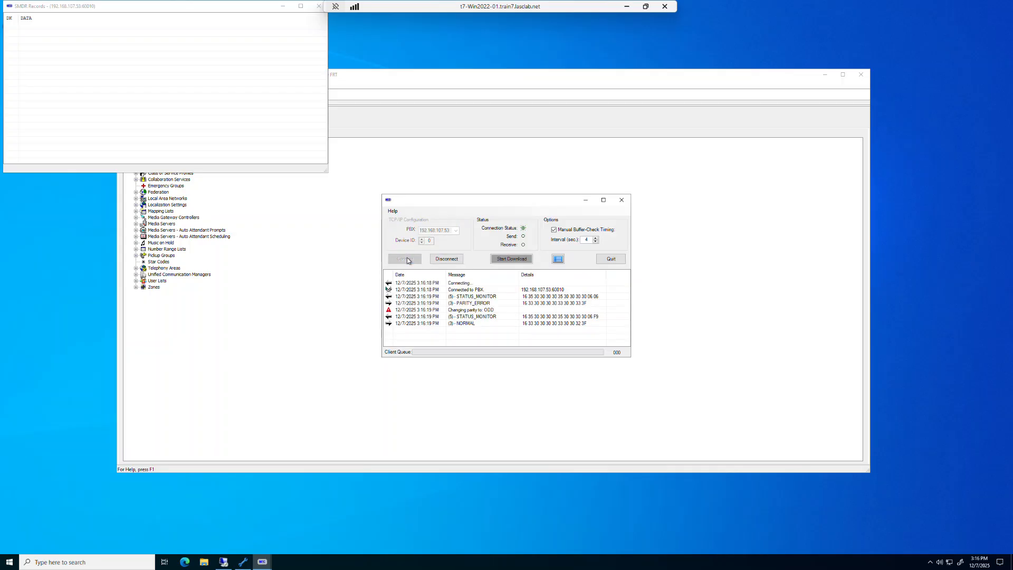
- Start the SMDR record download, dismissing the storage folder prompt
{"action": "left_click", "coordinate": [514, 259]}
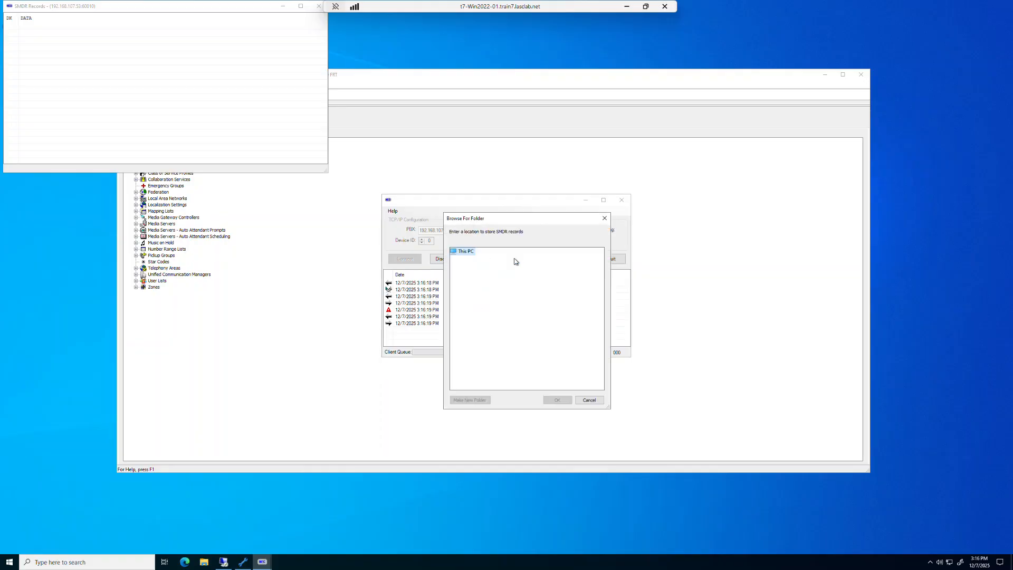
{"action": "left_click", "coordinate": [586, 400]}
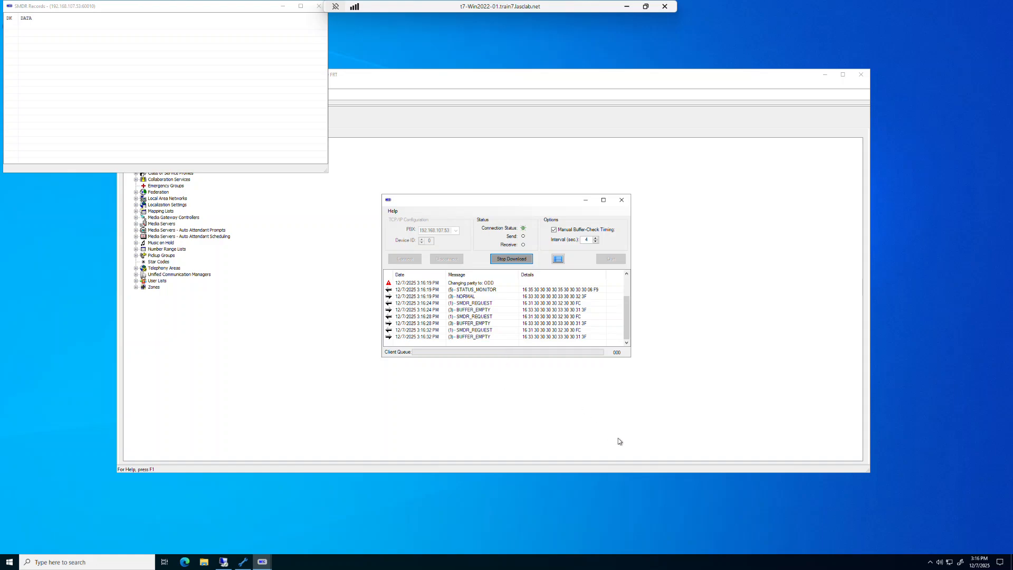
- Open the MicroSIP softphone from the tray and place a call to 5002
{"action": "left_click", "coordinate": [930, 563]}
{"action": "left_click", "coordinate": [932, 546]}
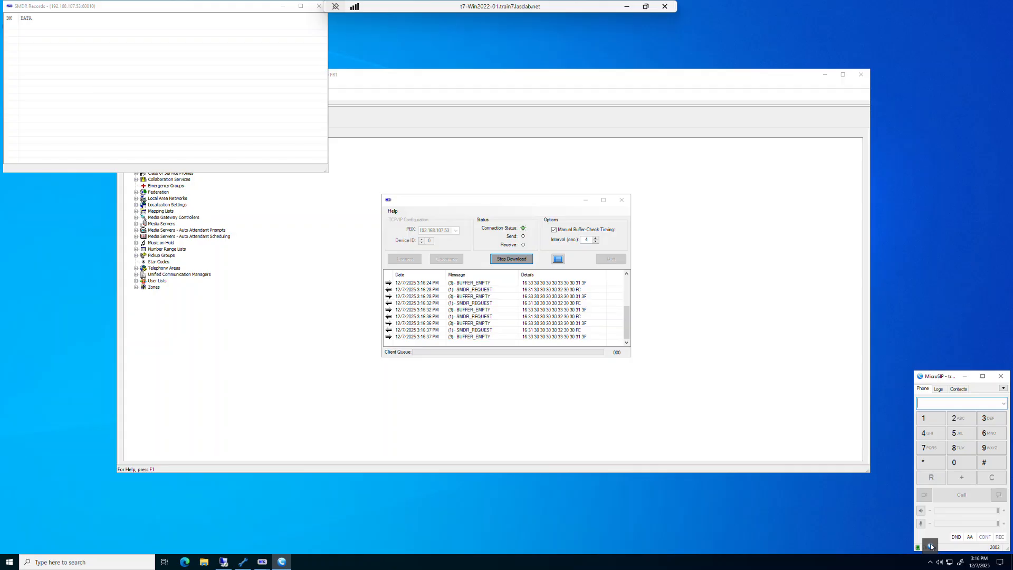
{"action": "left_click", "coordinate": [1004, 404]}
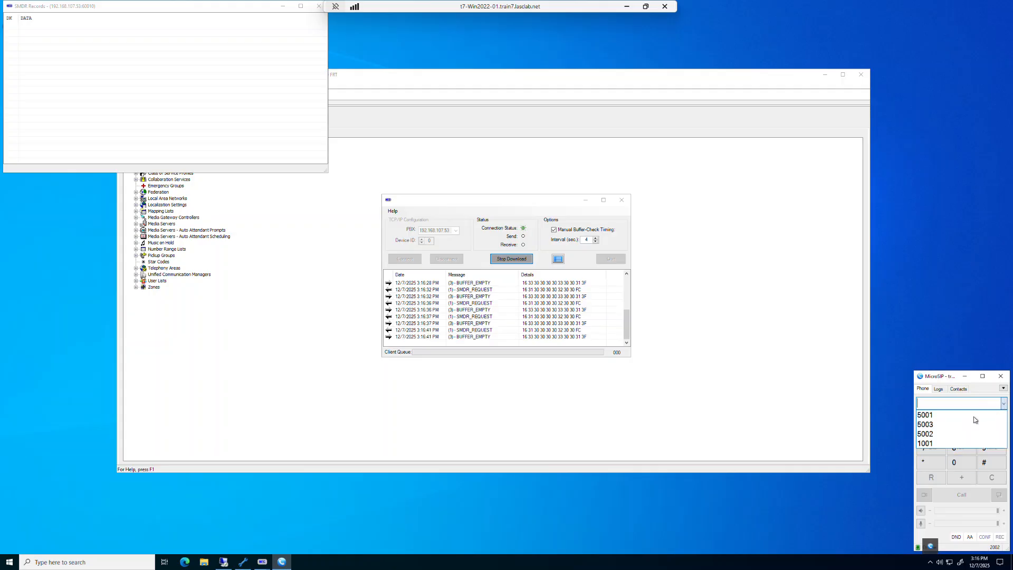
{"action": "left_click", "coordinate": [947, 433]}
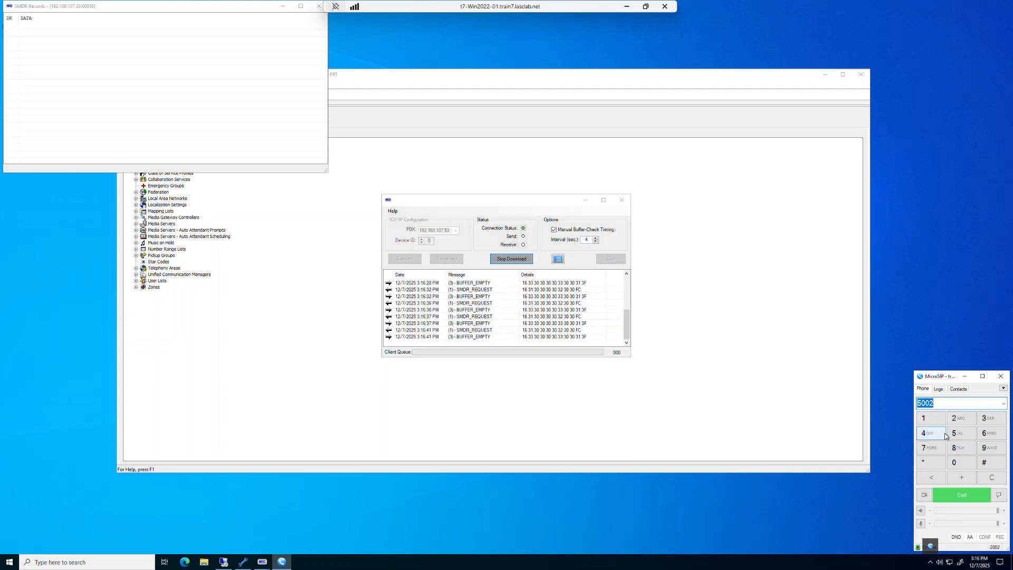
{"action": "left_click", "coordinate": [961, 496]}
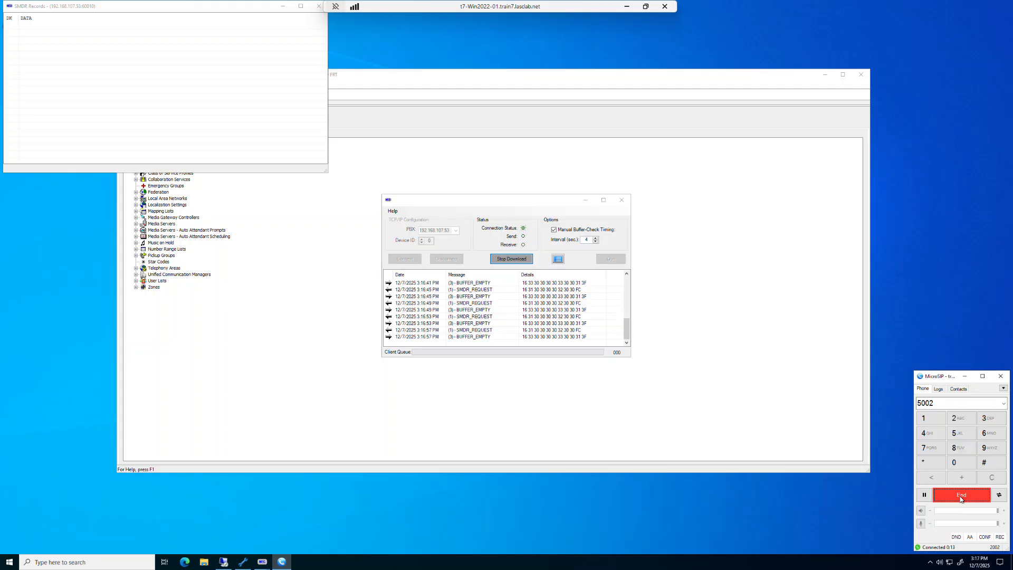
- End the test call, stop the SMDR record download and disconnect the tool from the PBX
{"action": "left_click", "coordinate": [962, 495]}
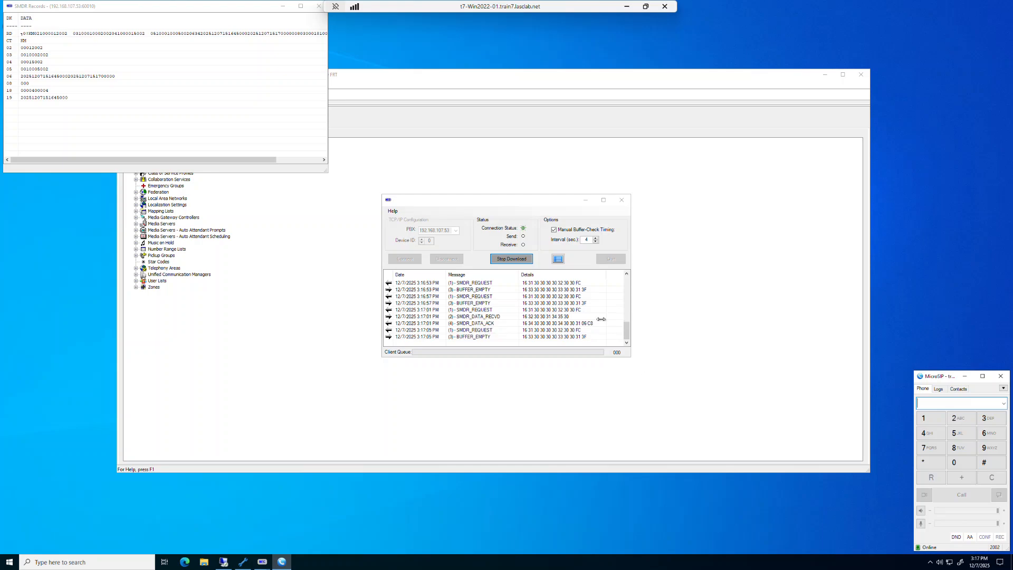
{"action": "left_click", "coordinate": [514, 261]}
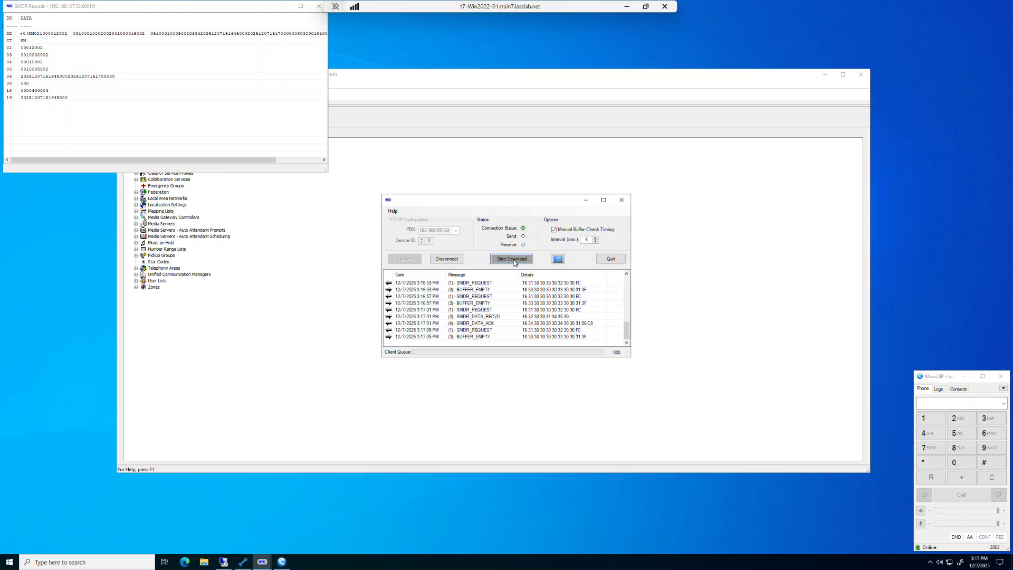
{"action": "left_click", "coordinate": [452, 261]}
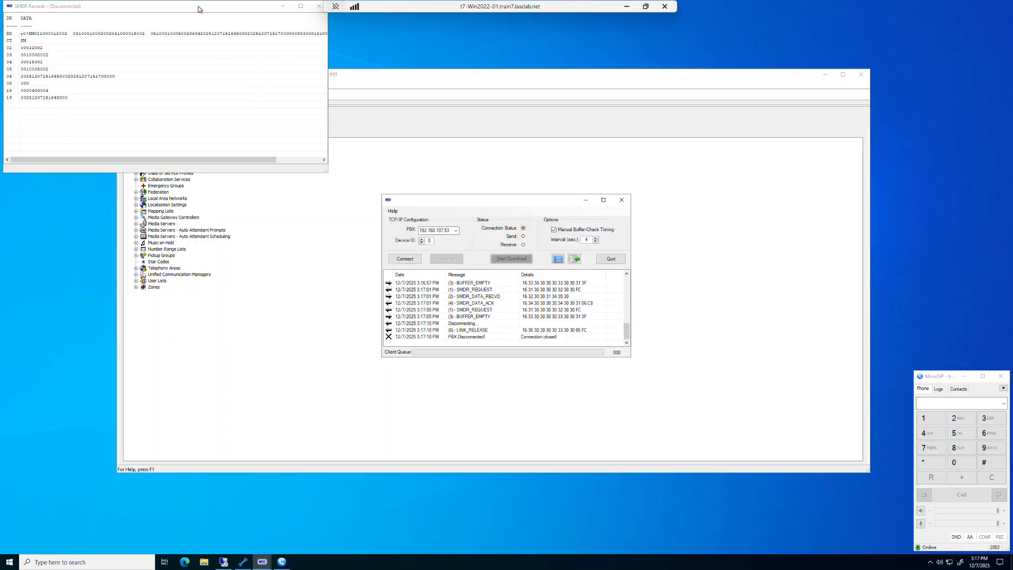
- Reposition and widen the SMDR Records window to examine the raw captured call record
{"action": "left_click_drag", "start_coordinate": [199, 6], "coordinate": [422, 159]}
{"action": "left_click", "coordinate": [388, 183]}
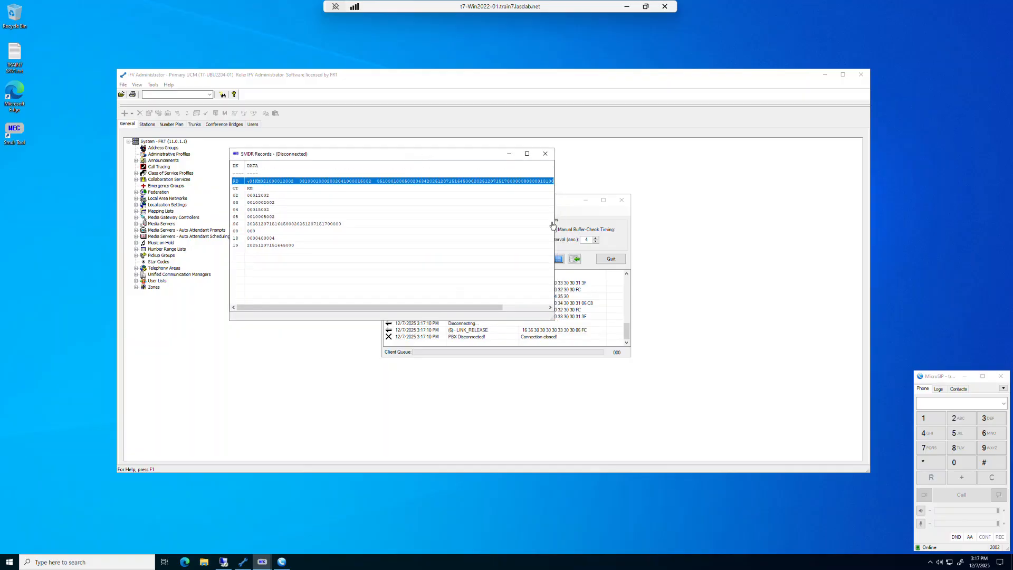
{"action": "left_click_drag", "start_coordinate": [555, 224], "coordinate": [656, 227]}
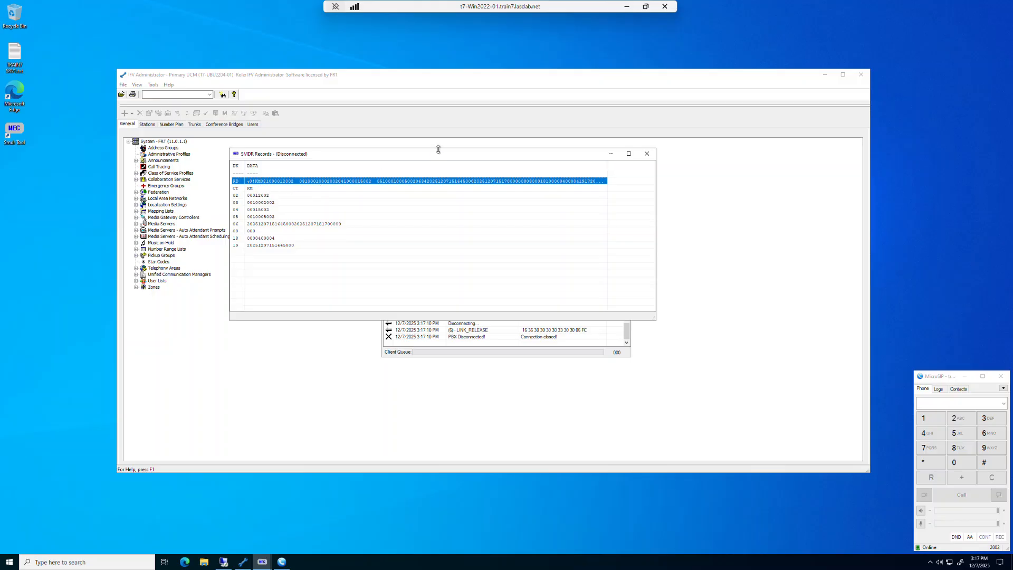
{"action": "left_click_drag", "start_coordinate": [438, 156], "coordinate": [320, 243]}
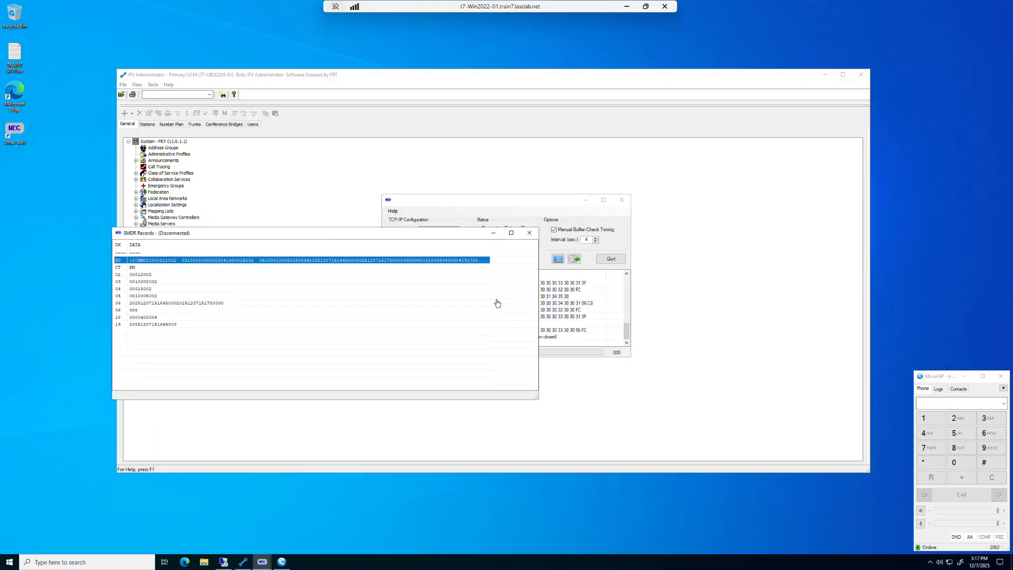
- Open the formatted view of the captured call record, close it, and quit the SMDR tool
{"action": "left_click", "coordinate": [558, 260]}
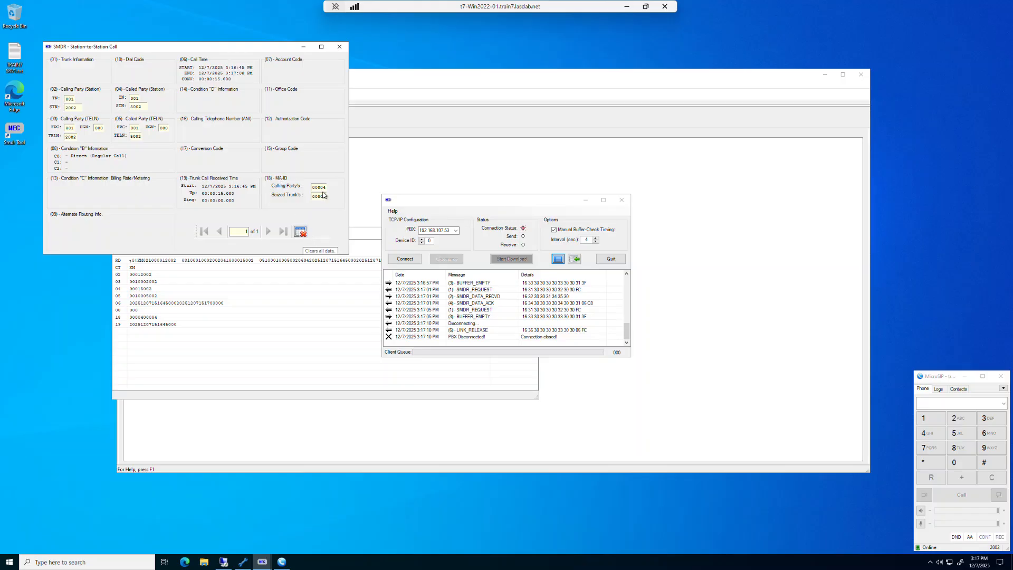
{"action": "left_click", "coordinate": [340, 47]}
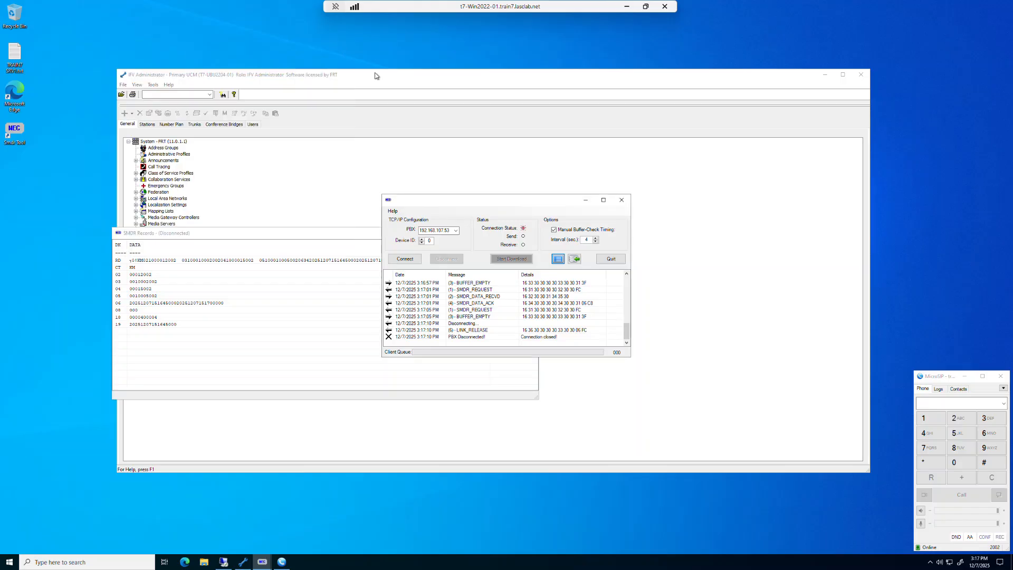
{"action": "left_click", "coordinate": [611, 259]}
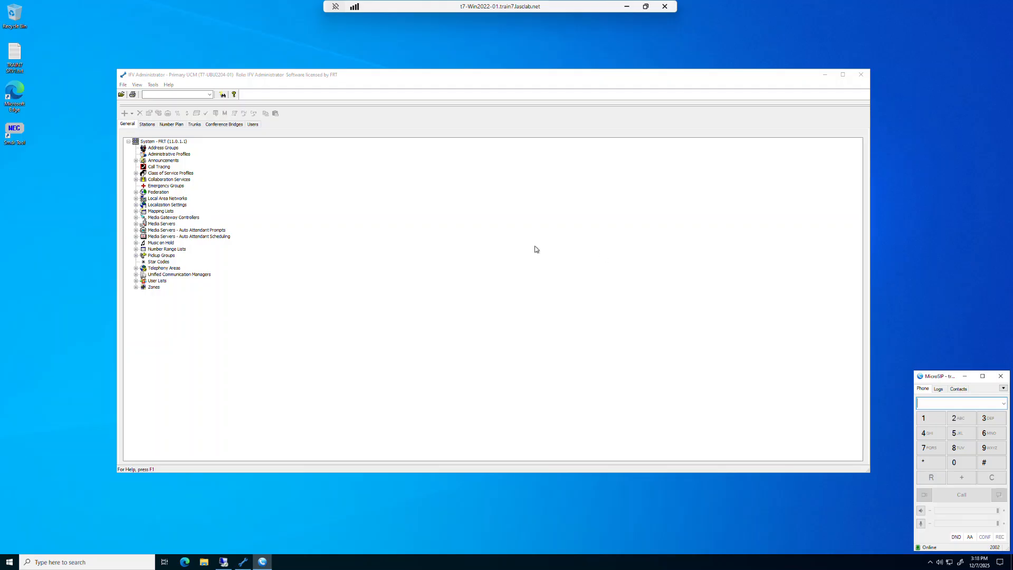
- Open the system properties and, in call logger settings, enable sending all call logs to an address
{"action": "left_click", "coordinate": [162, 143]}
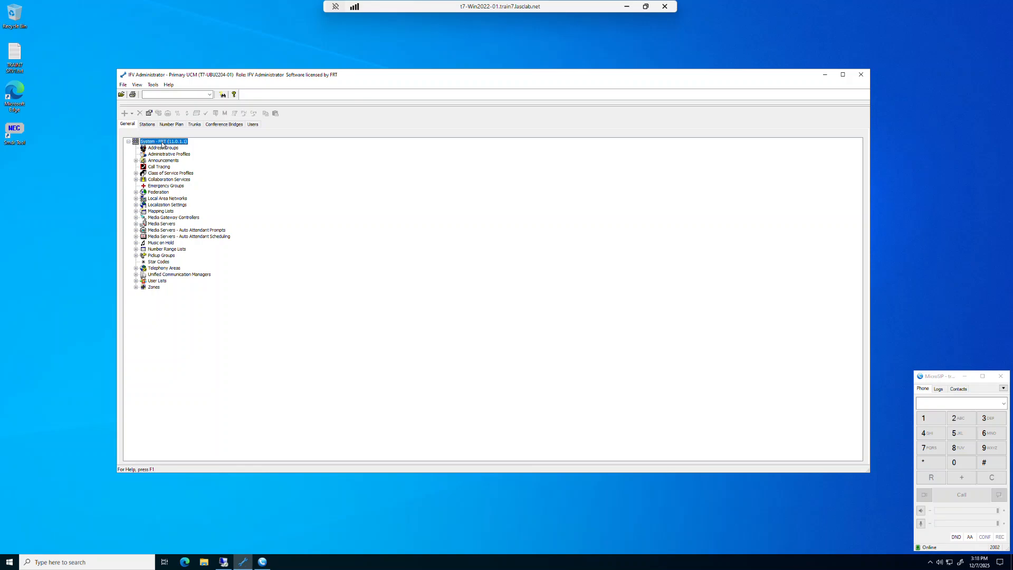
{"action": "right_click", "coordinate": [162, 143]}
{"action": "left_click", "coordinate": [166, 148]}
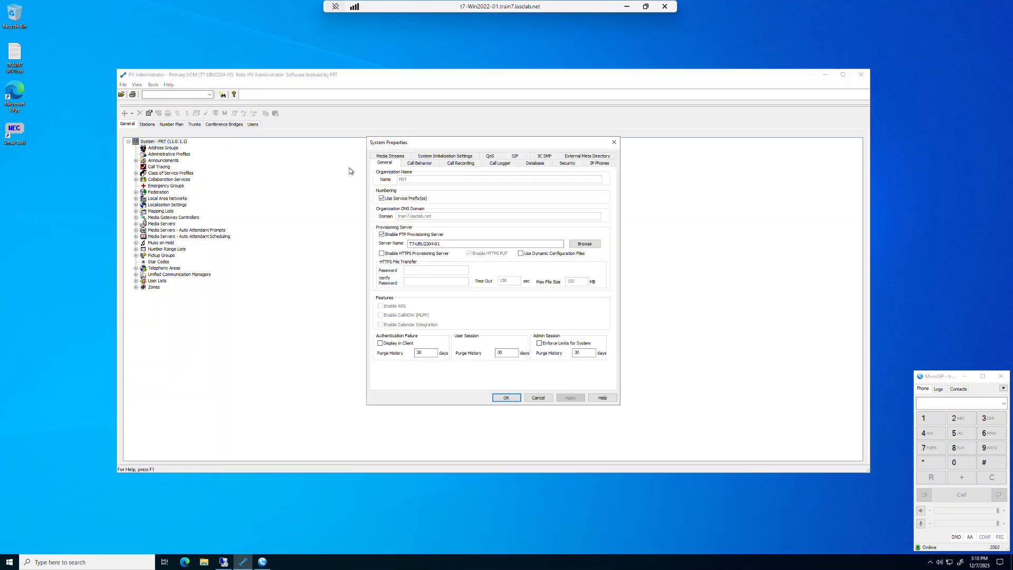
{"action": "left_click", "coordinate": [505, 165]}
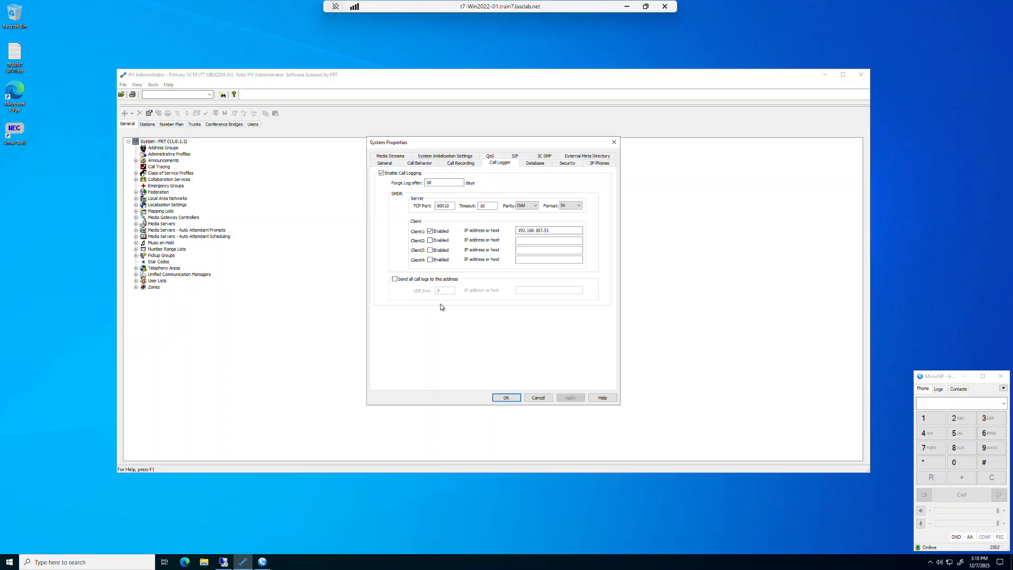
{"action": "left_click", "coordinate": [395, 278]}
{"action": "left_click", "coordinate": [528, 292]}
- Add the system initialization setting Call Log Enable SCL files with value True, then apply and close the system properties
{"action": "left_click", "coordinate": [454, 157]}
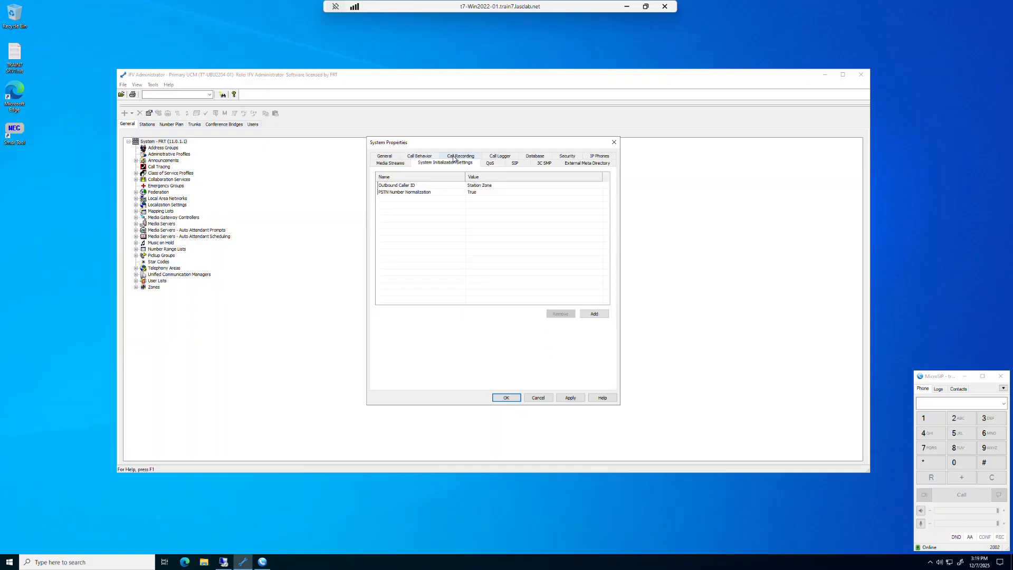
{"action": "left_click", "coordinate": [605, 315]}
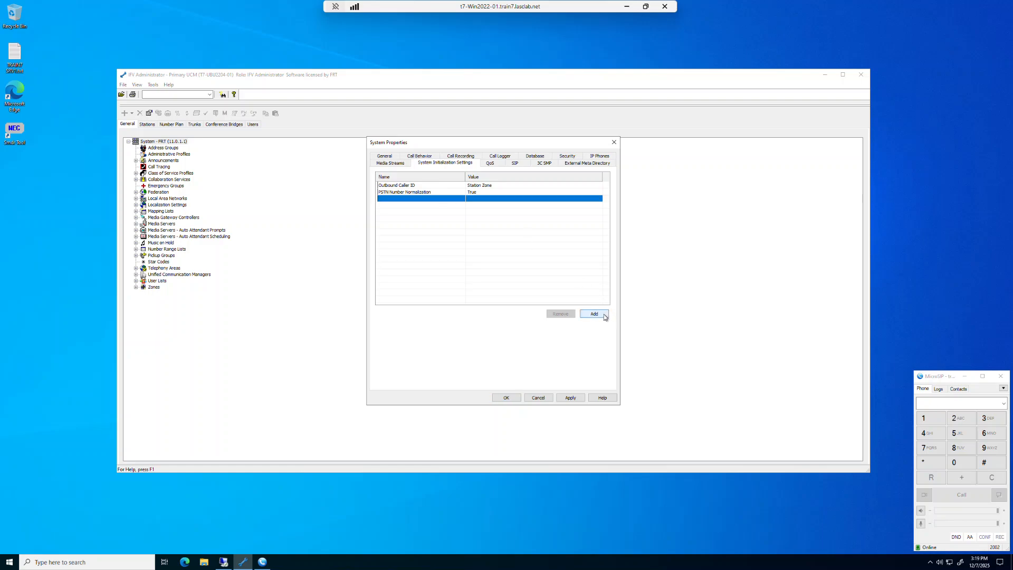
{"action": "left_click", "coordinate": [459, 199]}
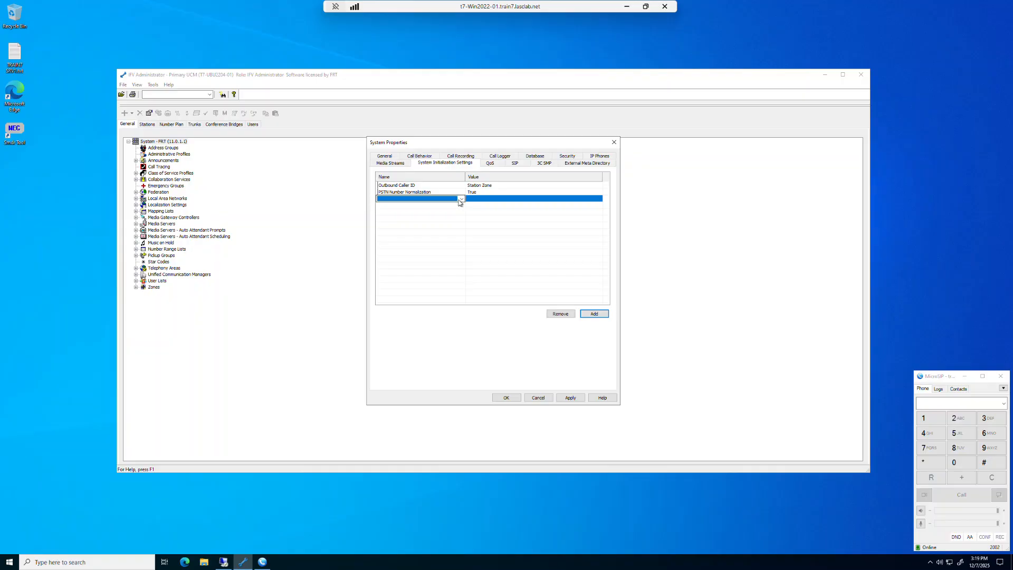
{"action": "scroll", "coordinate": [460, 203], "scroll_direction": "down", "scroll_amount": 1}
{"action": "left_click", "coordinate": [462, 199]}
{"action": "left_click", "coordinate": [418, 217]}
{"action": "left_click", "coordinate": [569, 199]}
{"action": "left_click", "coordinate": [600, 199]}
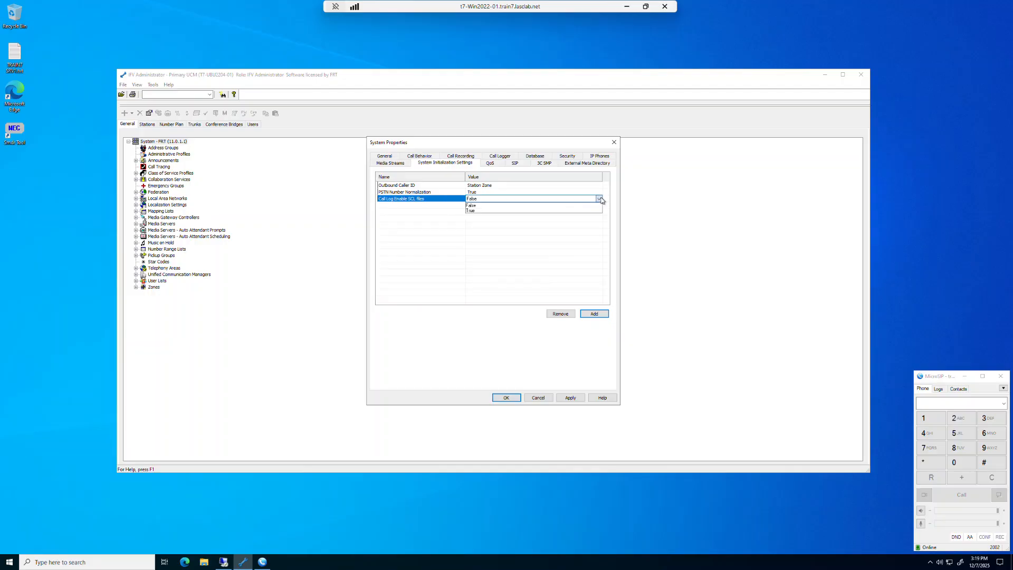
{"action": "left_click", "coordinate": [483, 211]}
{"action": "left_click", "coordinate": [570, 398]}
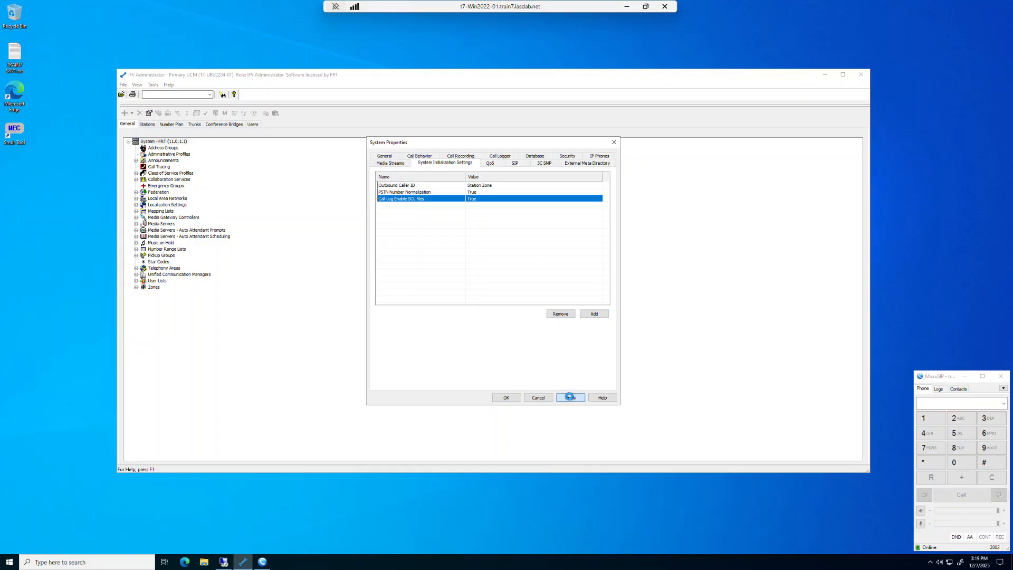
{"action": "left_click", "coordinate": [506, 398]}
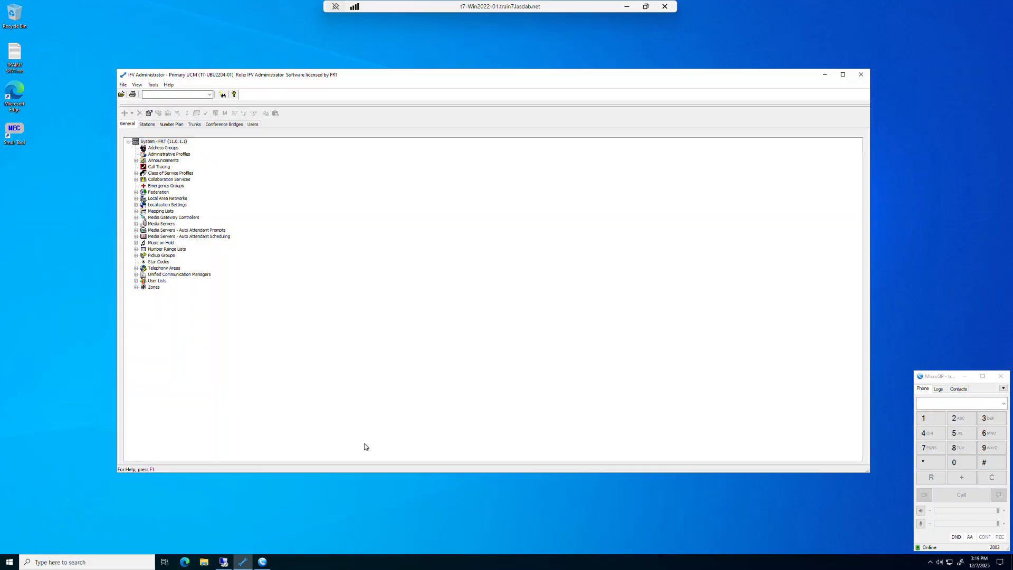
- Switch to the Ubuntu remote desktop session and unlock it with the account password
{"action": "left_click", "coordinate": [223, 565]}
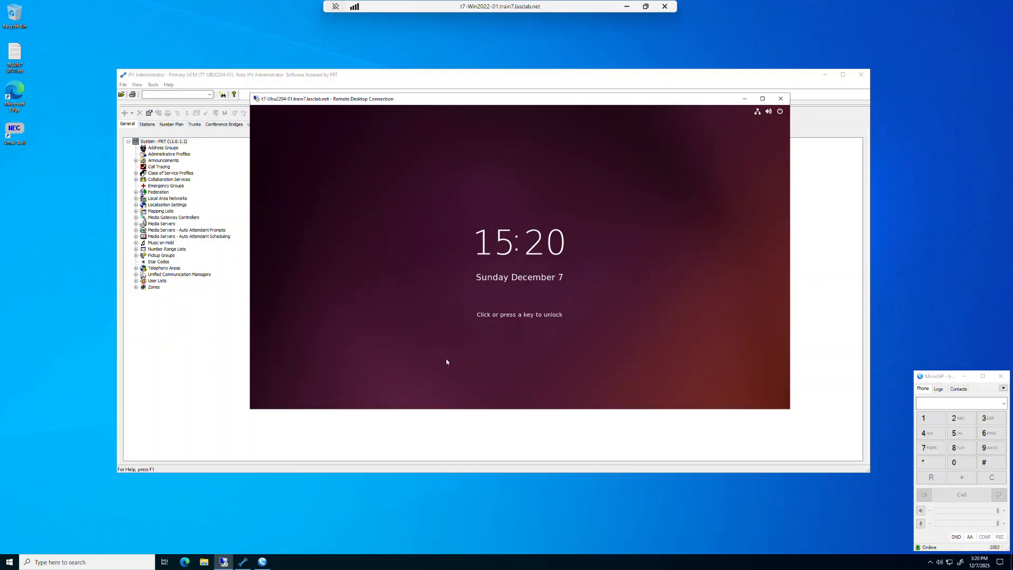
{"action": "left_click", "coordinate": [503, 348]}
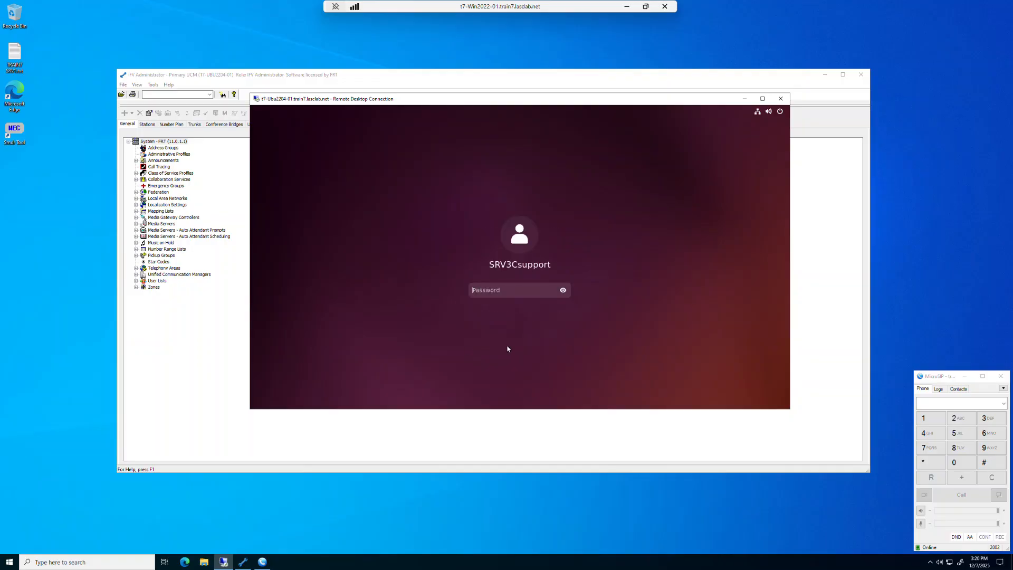
{"action": "type", "text": "********"}
{"action": "key", "text": "Return"}
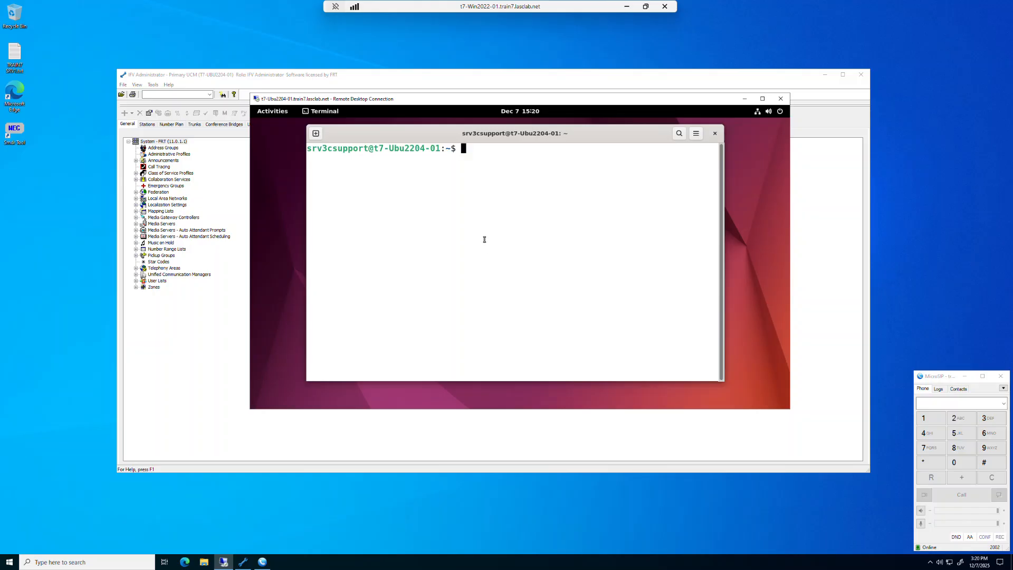
- Change to the /opt/ifv directory and run ./Runifv.sh to list its usage options
{"action": "type", "text": "cd /opt/ifv"}
{"action": "key", "text": "Return"}
{"action": "type", "text": "."}
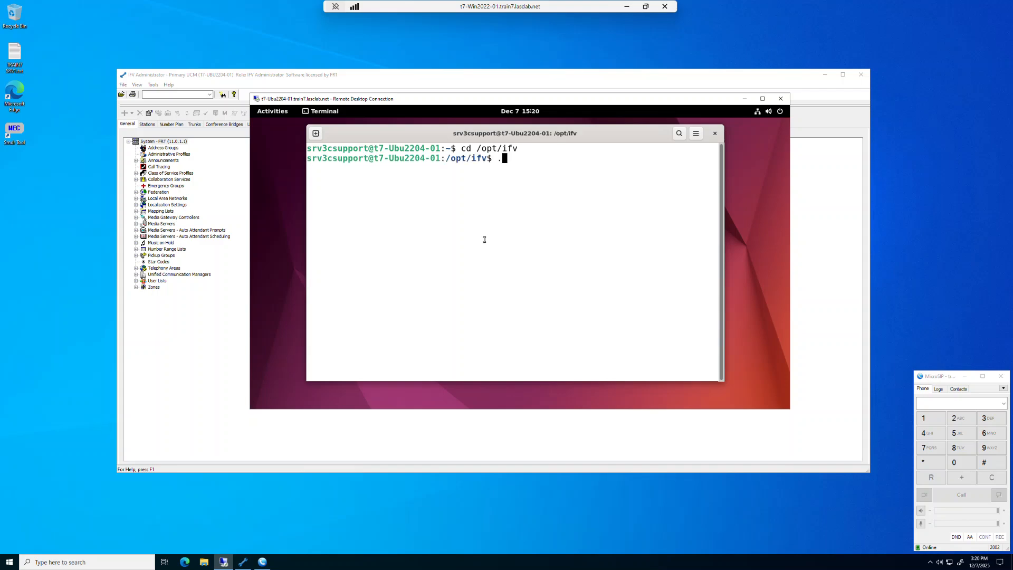
{"action": "type", "text": "/Run"}
{"action": "key", "text": "Tab"}
{"action": "key", "text": "Return"}
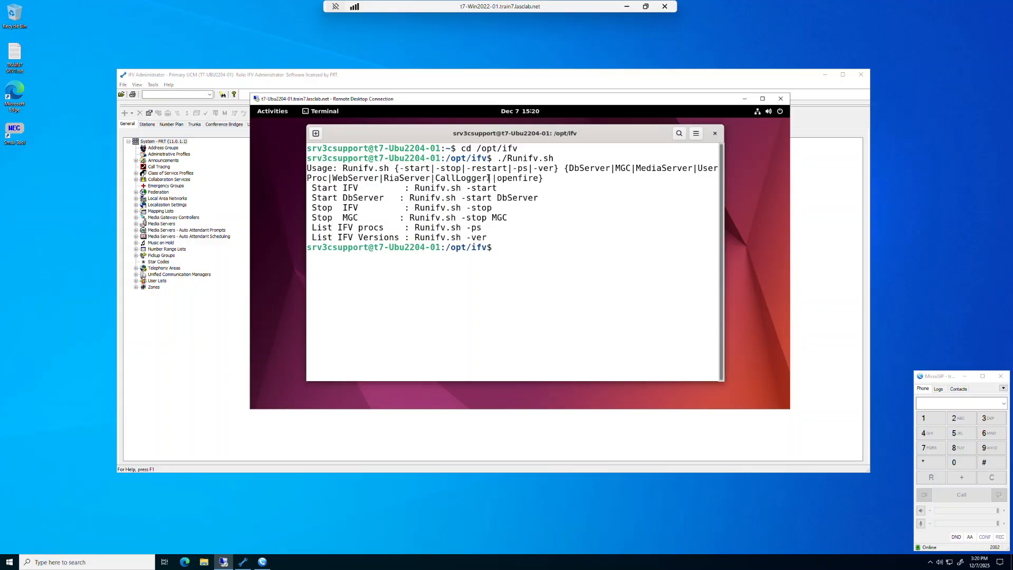
- Restart the call logger service with ./Runifv.sh -restart CallLogger
{"action": "left_click_drag", "start_coordinate": [486, 178], "coordinate": [436, 182]}
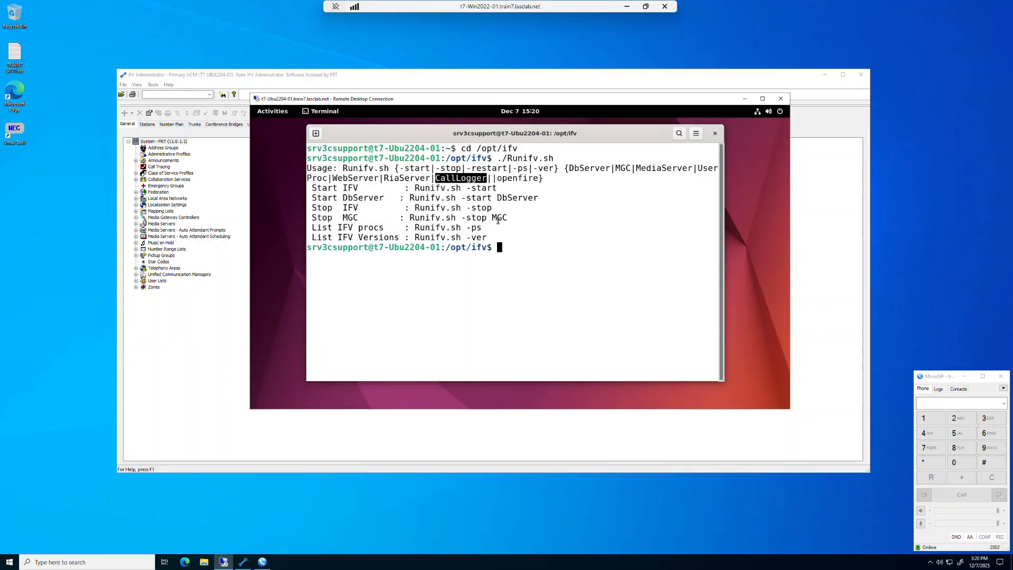
{"action": "left_click", "coordinate": [525, 252]}
{"action": "type", "text": "./RUn"}
{"action": "key", "text": "BackSpace"}
{"action": "key", "text": "BackSpace"}
{"action": "type", "text": "un"}
{"action": "key", "text": "Tab"}
{"action": "type", "text": "-re"}
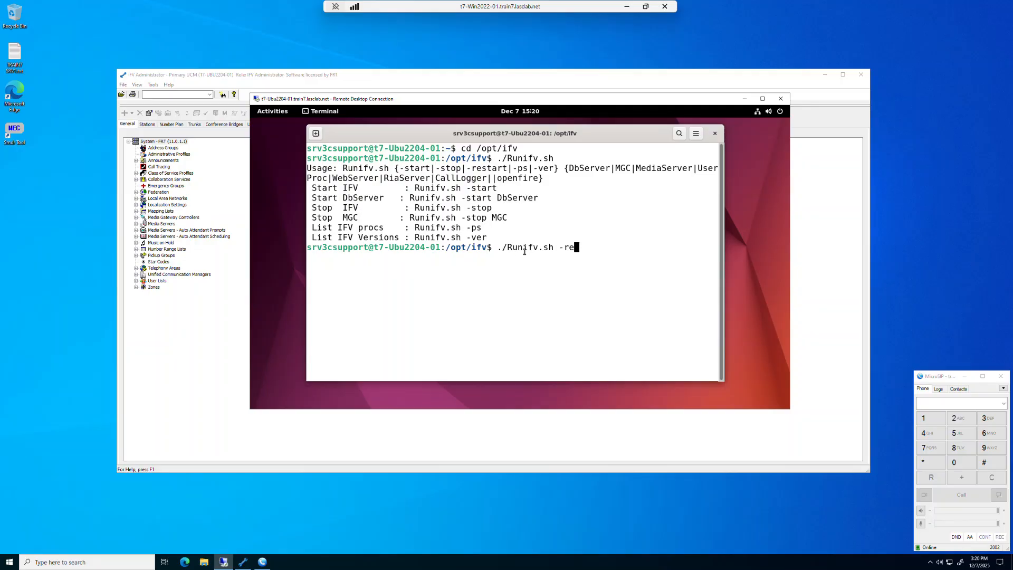
{"action": "type", "text": "start CallLogget"}
{"action": "key", "text": "BackSpace"}
{"action": "type", "text": "r"}
{"action": "key", "text": "Return"}
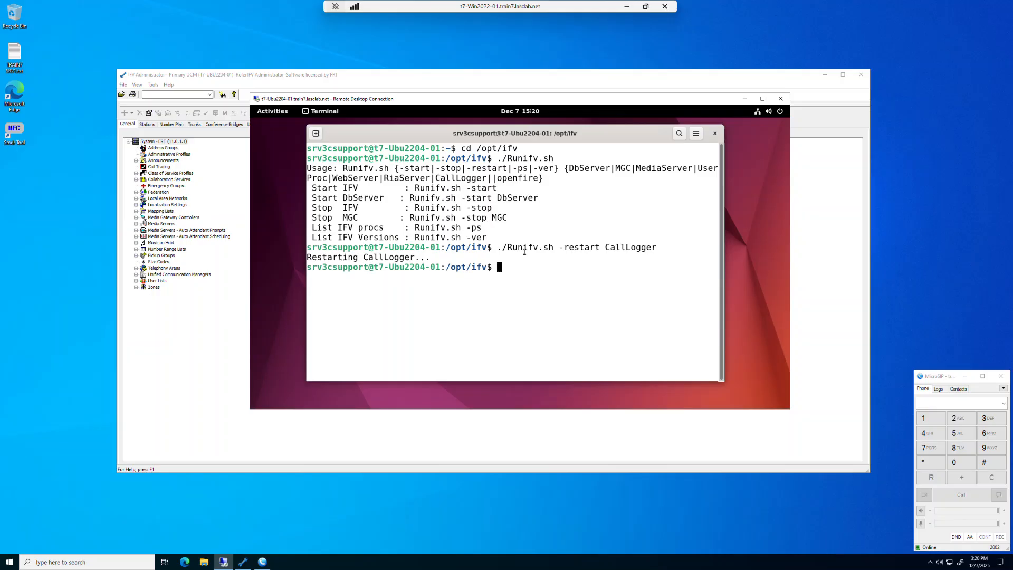
- Minimize the remote session, place a test call to 5003 from the softphone, and hang up
{"action": "left_click", "coordinate": [745, 99]}
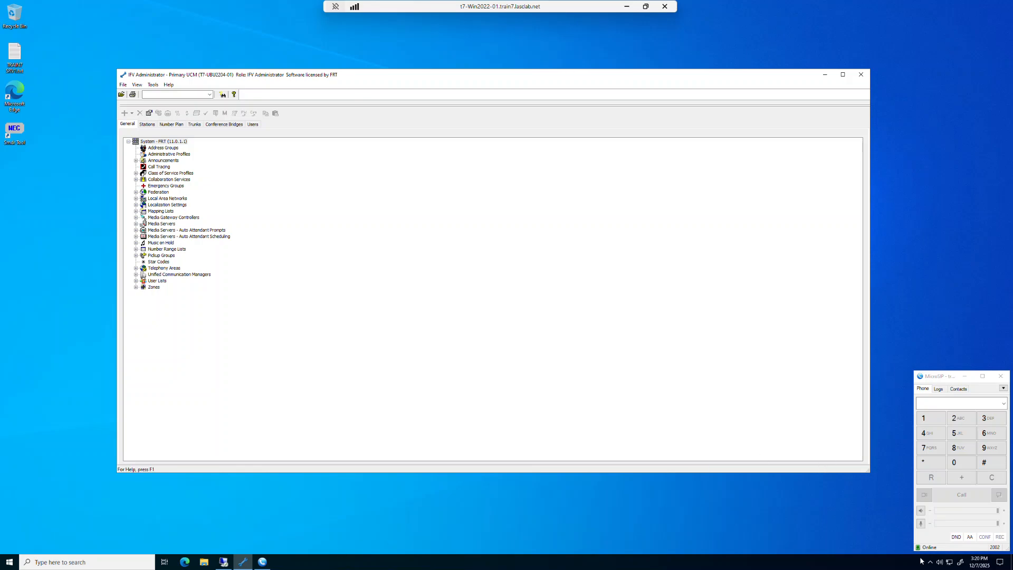
{"action": "left_click", "coordinate": [1004, 404]}
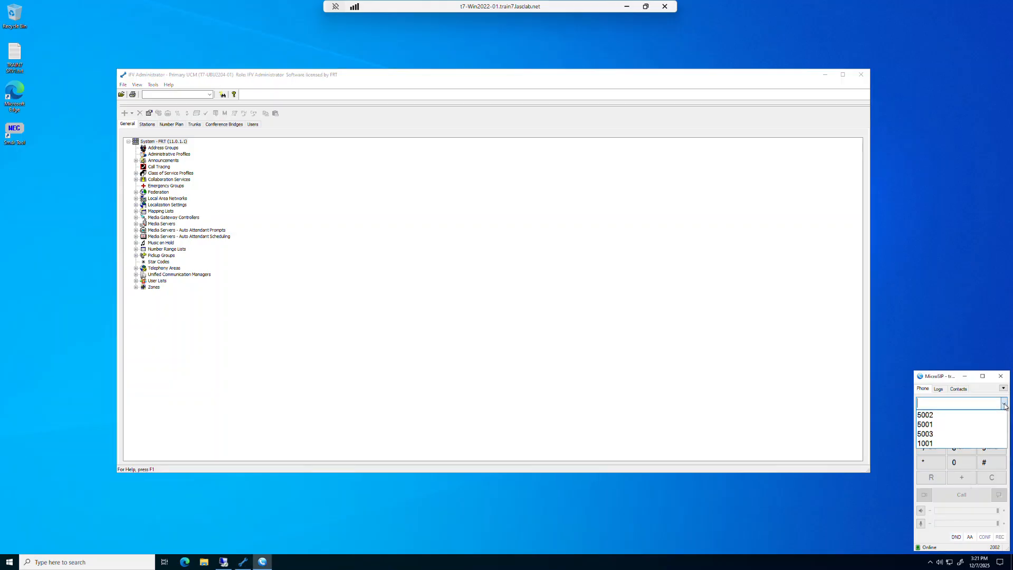
{"action": "left_click", "coordinate": [952, 436]}
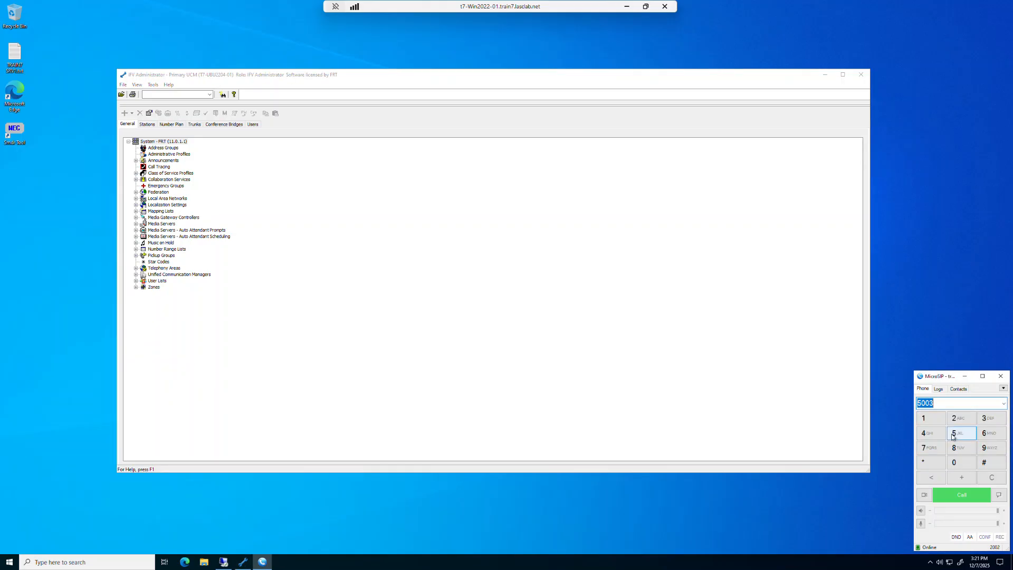
{"action": "left_click", "coordinate": [956, 495]}
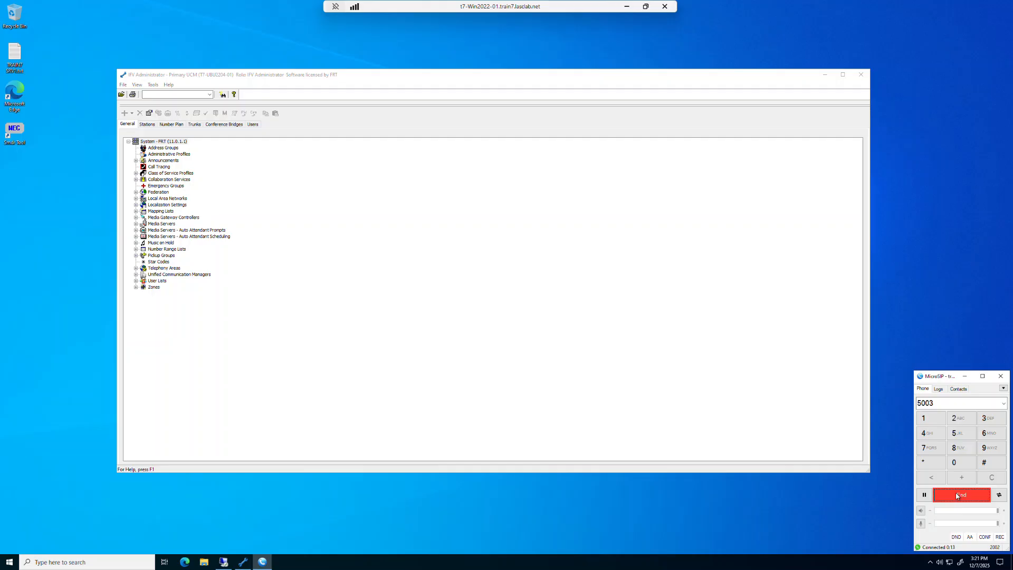
{"action": "left_click", "coordinate": [958, 496]}
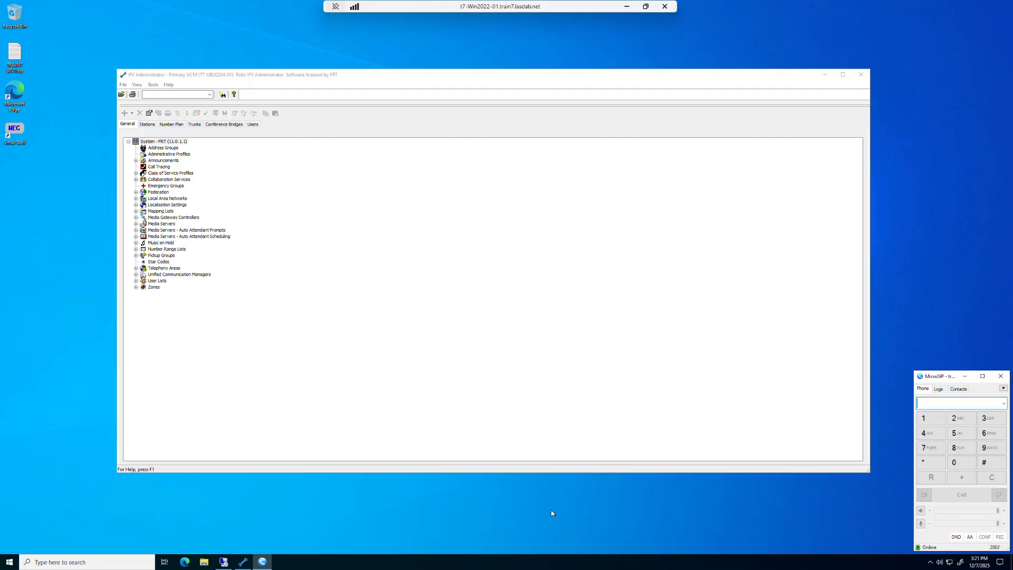
- Open File Explorer, browse to the \\t7-Ubu2204-01 network share, and open the Sphericall logs folder
{"action": "left_click", "coordinate": [203, 562]}
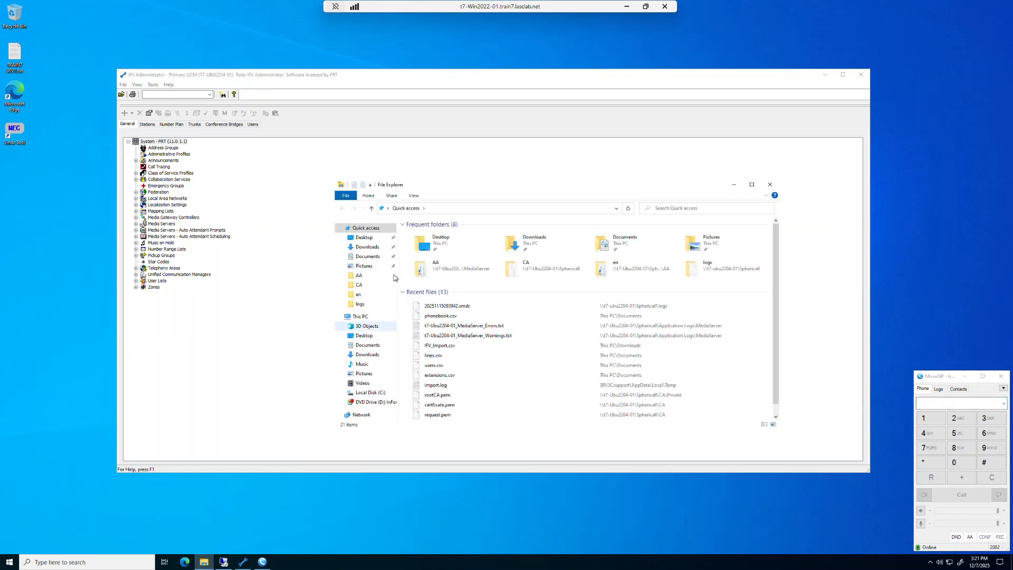
{"action": "left_click", "coordinate": [454, 207]}
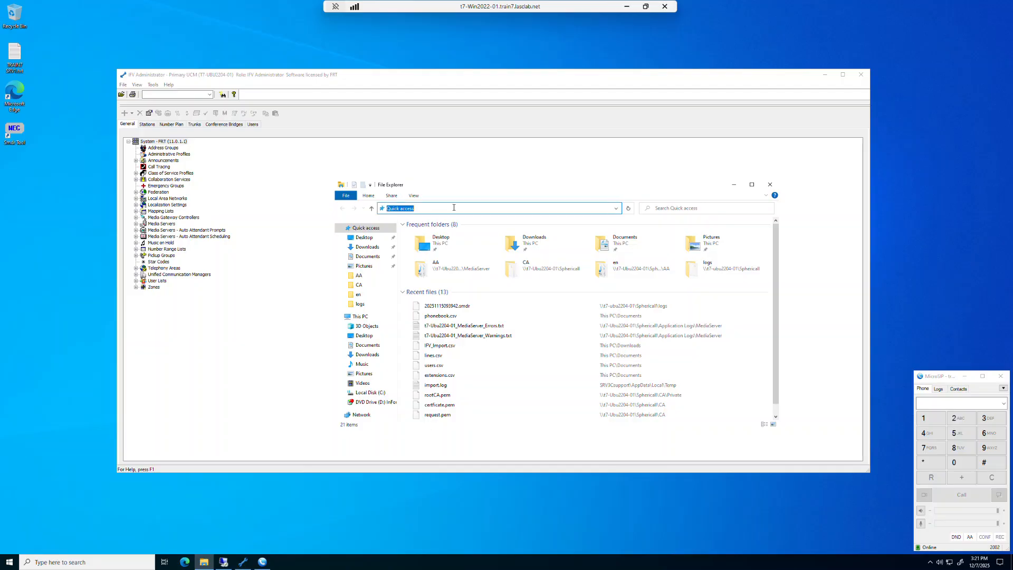
{"action": "type", "text": "\\\\t7"}
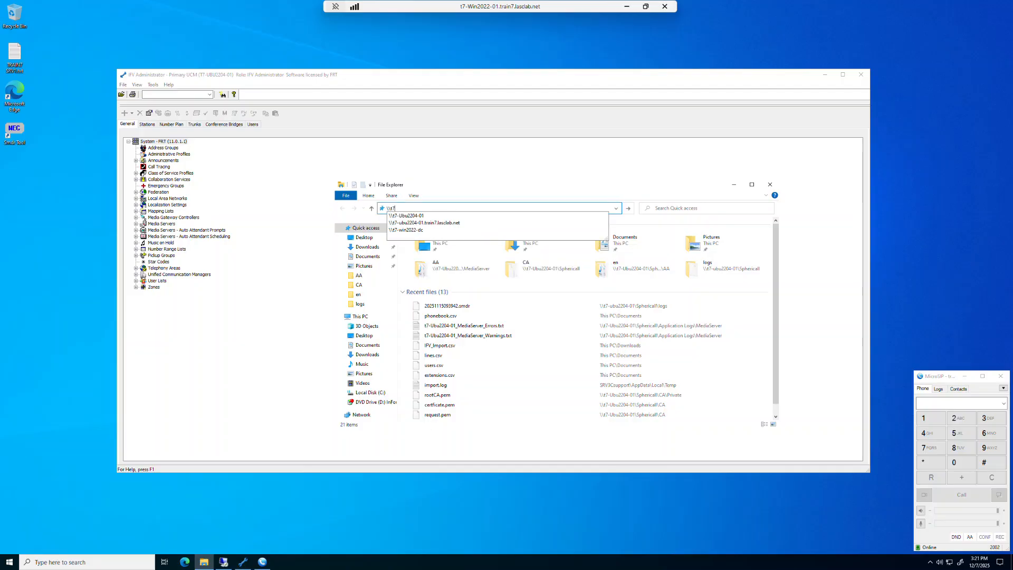
{"action": "type", "text": "-"}
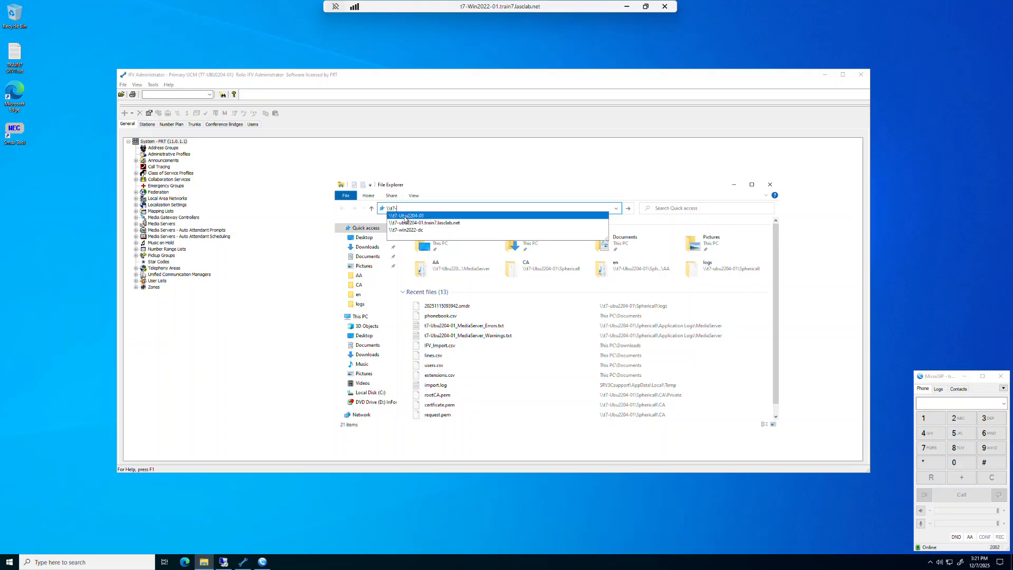
{"action": "left_click", "coordinate": [404, 216]}
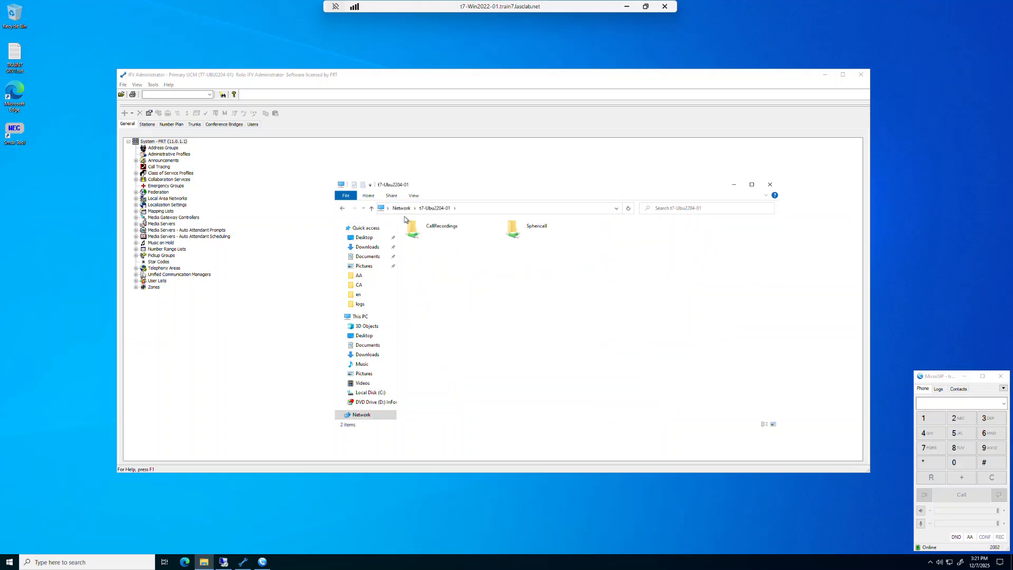
{"action": "double_click", "coordinate": [537, 231]}
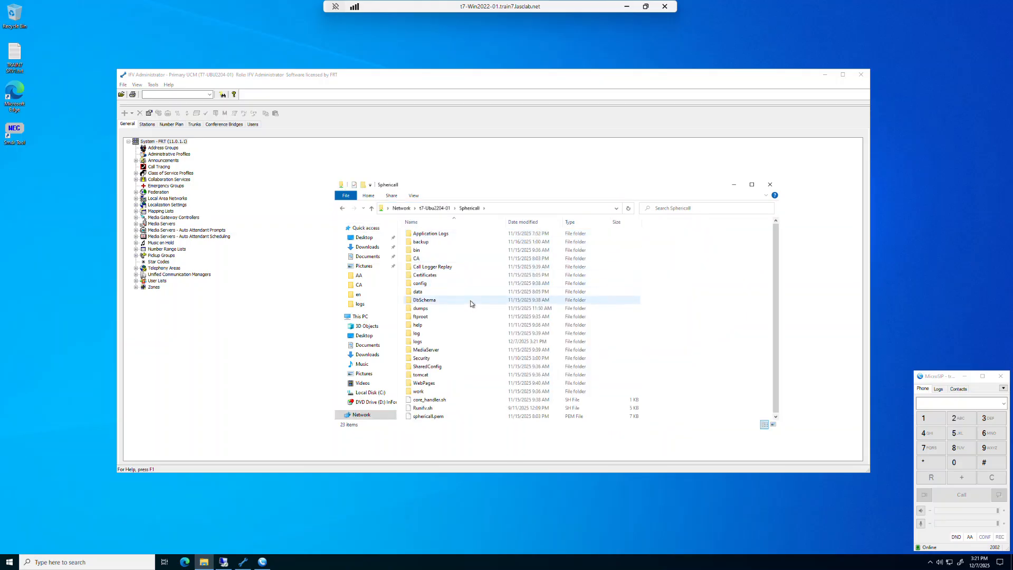
{"action": "double_click", "coordinate": [417, 342]}
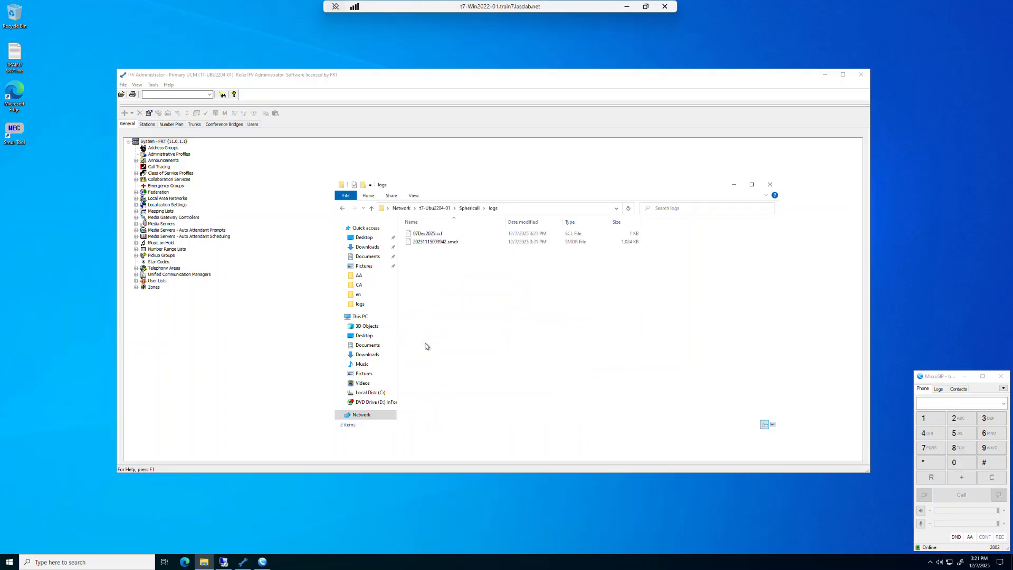
- Open the 07Dec2025.scl call log file in Notepad++
{"action": "left_click", "coordinate": [442, 235]}
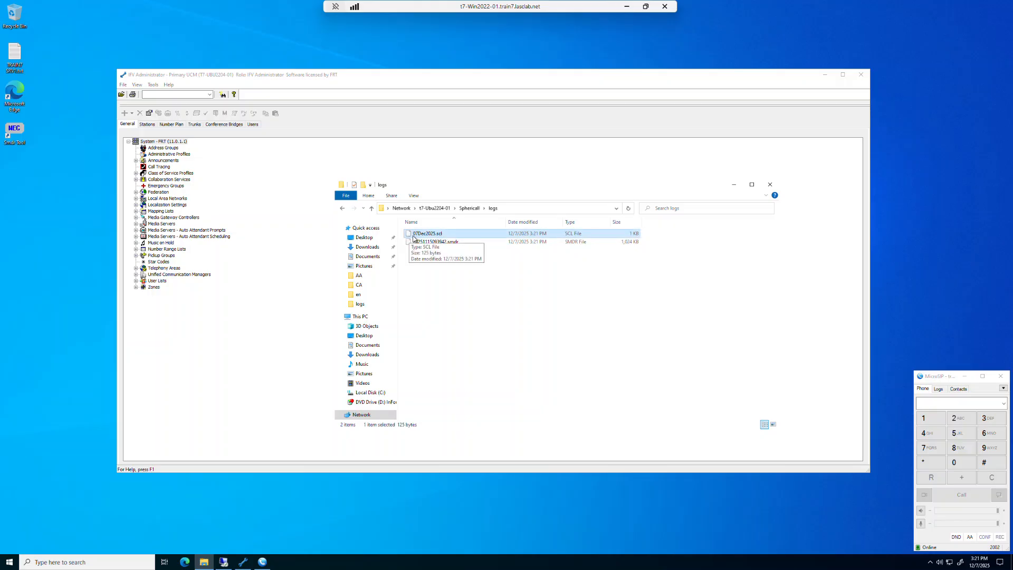
{"action": "right_click", "coordinate": [452, 235]}
{"action": "left_click", "coordinate": [473, 250]}
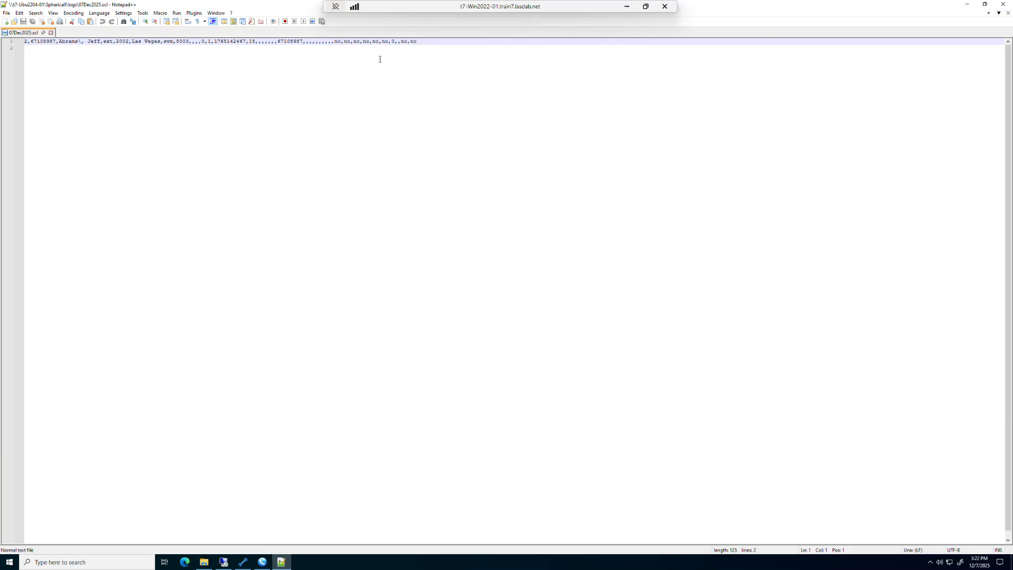
- Examine the fields of the SCL call record, and close Notepad++ and File Explorer
{"action": "left_click_drag", "start_coordinate": [418, 40], "coordinate": [146, 43]}
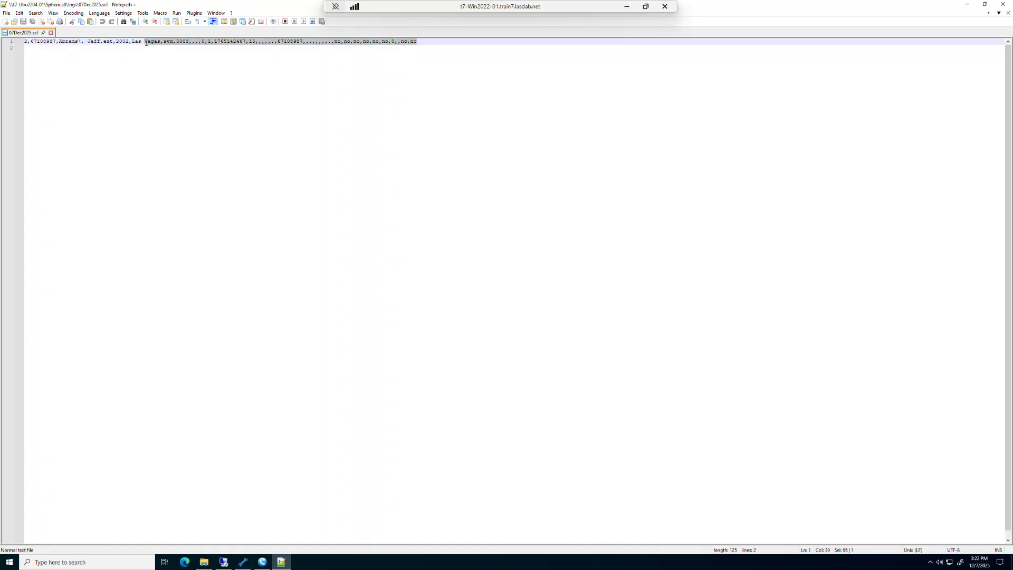
{"action": "left_click", "coordinate": [156, 61]}
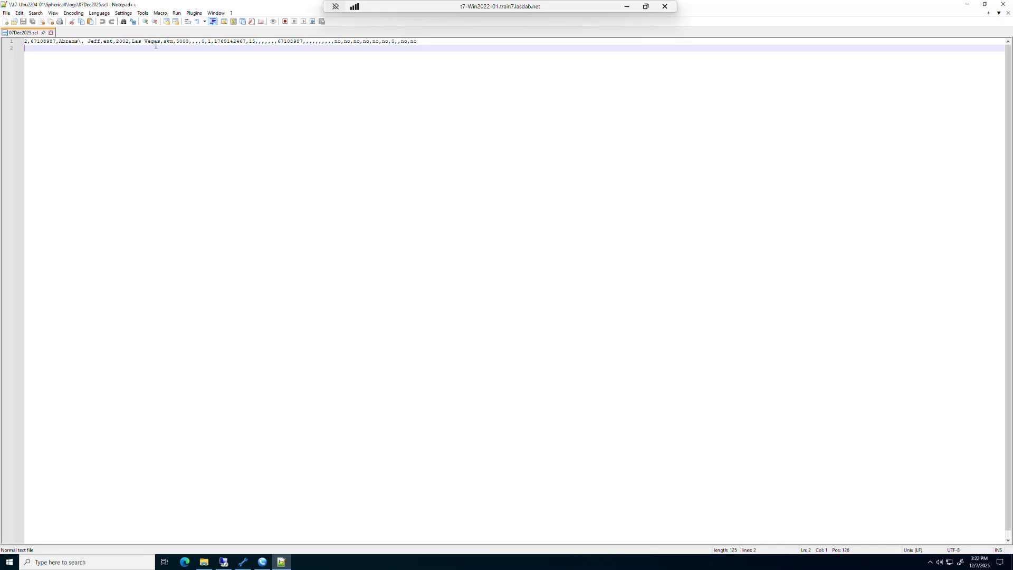
{"action": "left_click_drag", "start_coordinate": [130, 41], "coordinate": [116, 41]}
{"action": "left_click_drag", "start_coordinate": [189, 42], "coordinate": [174, 42]}
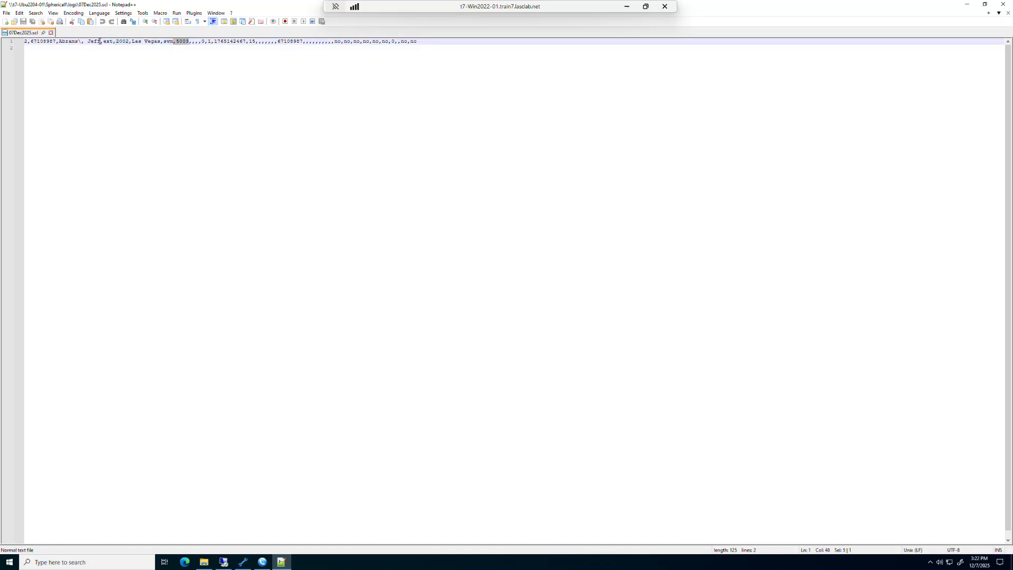
{"action": "left_click_drag", "start_coordinate": [100, 41], "coordinate": [59, 41]}
{"action": "left_click_drag", "start_coordinate": [57, 41], "coordinate": [31, 42]}
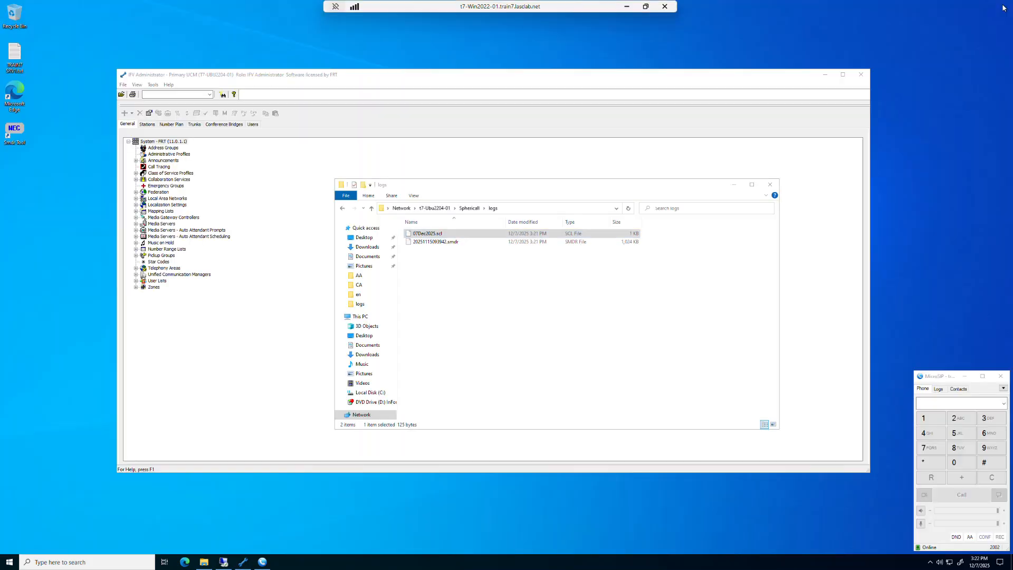
{"action": "left_click", "coordinate": [1003, 4]}
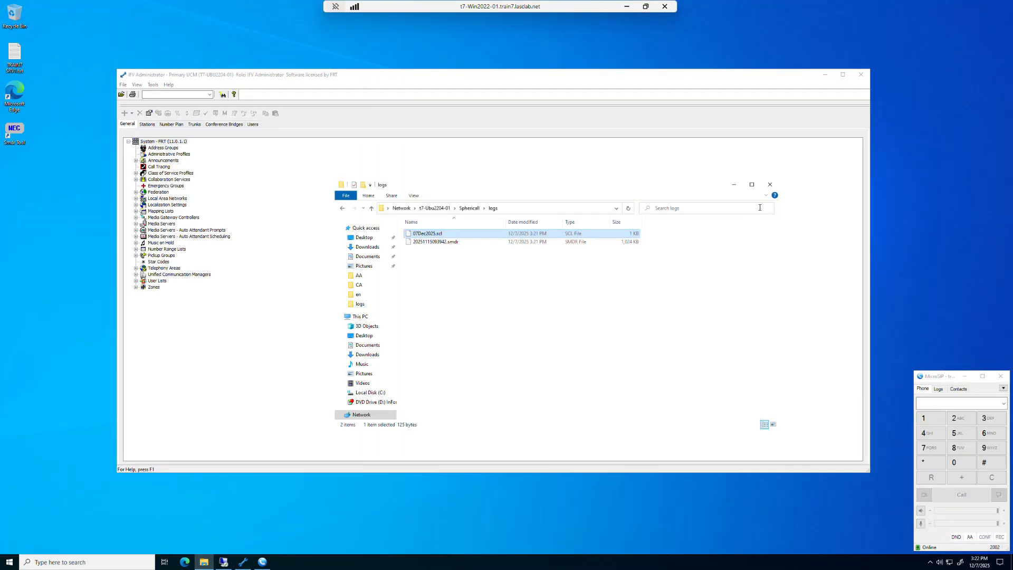
{"action": "left_click", "coordinate": [770, 184]}
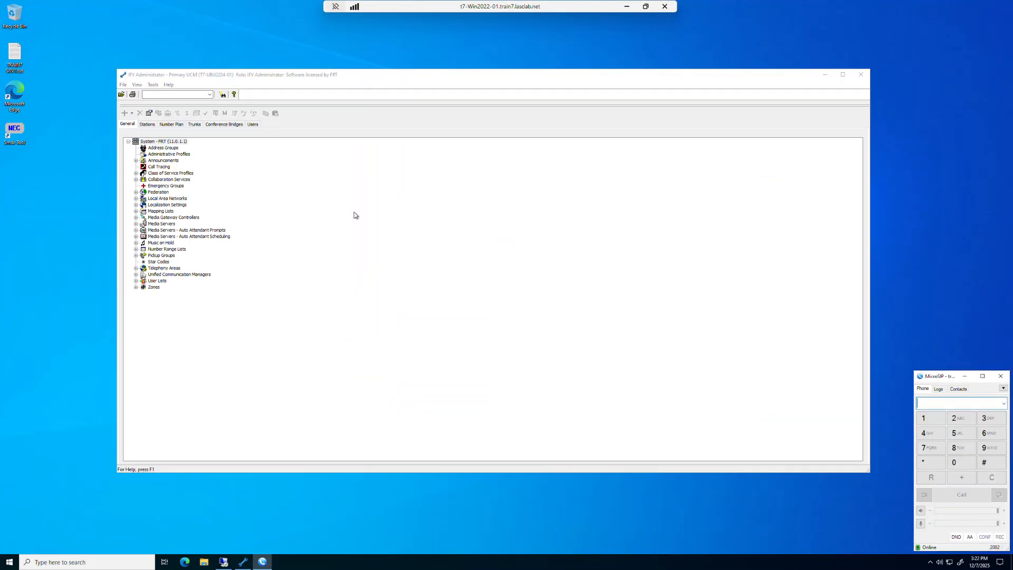
- Open the system's properties, review the Call Logger purge-log setting, and close the dialog with OK
{"action": "left_click", "coordinate": [171, 142]}
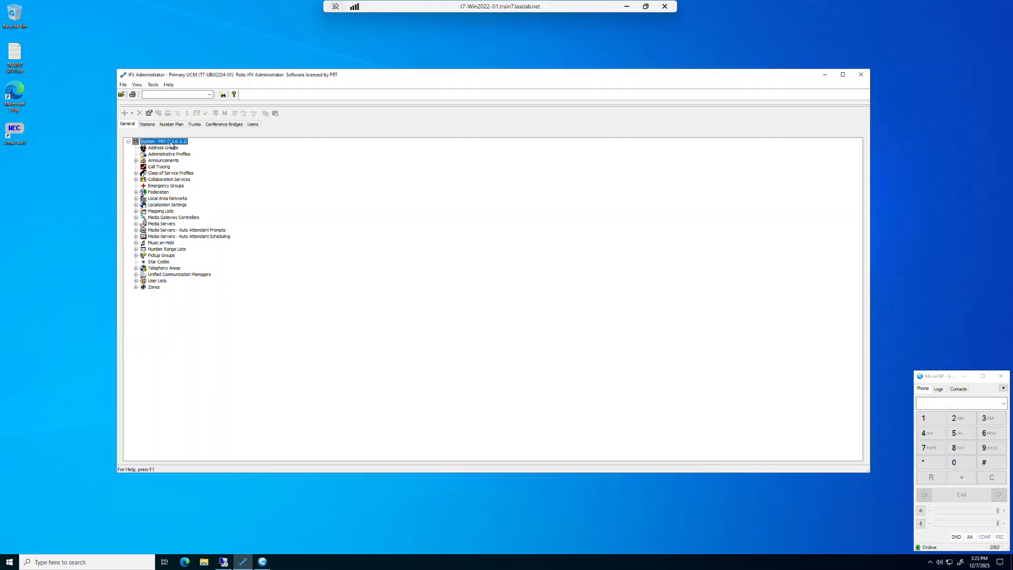
{"action": "right_click", "coordinate": [171, 144]}
{"action": "left_click", "coordinate": [182, 148]}
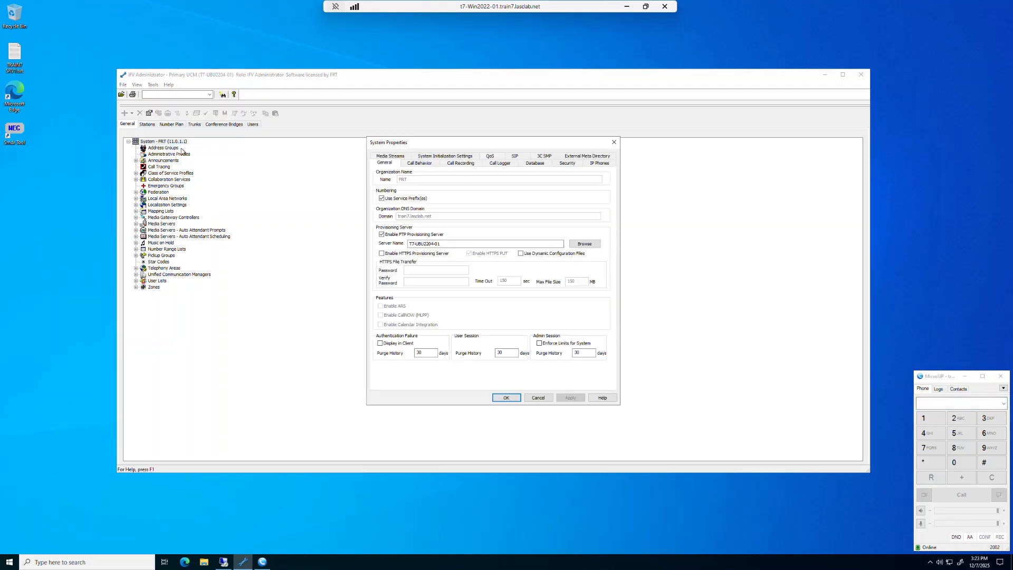
{"action": "left_click", "coordinate": [502, 165]}
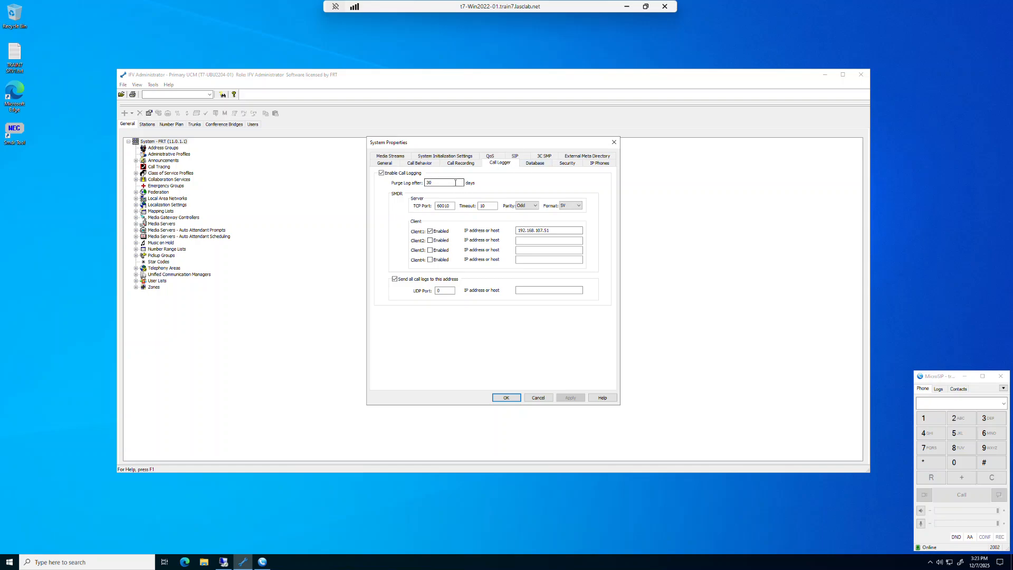
{"action": "left_click", "coordinate": [436, 181]}
{"action": "left_click_drag", "start_coordinate": [436, 182], "coordinate": [420, 181]}
{"action": "left_click", "coordinate": [507, 399]}
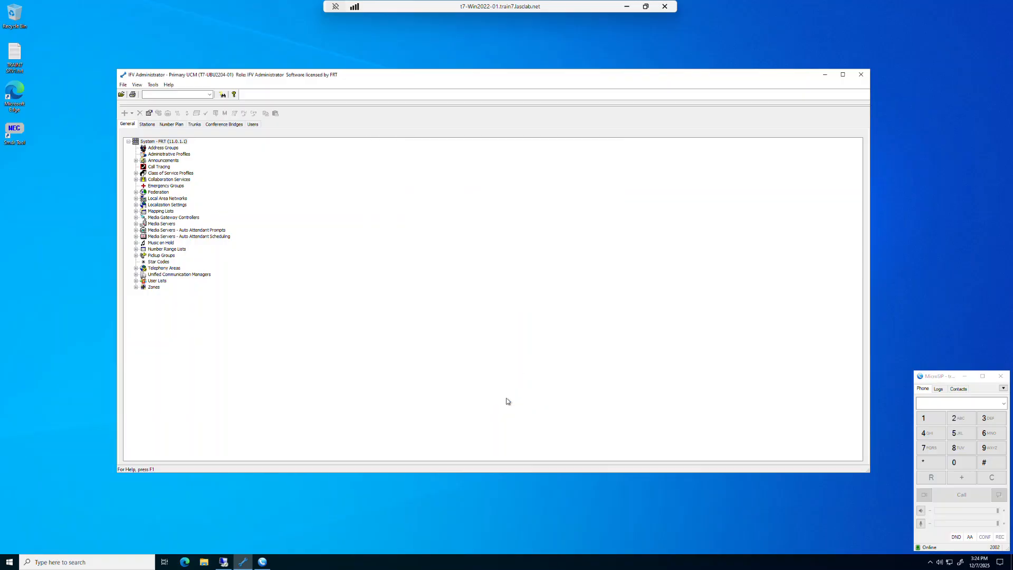